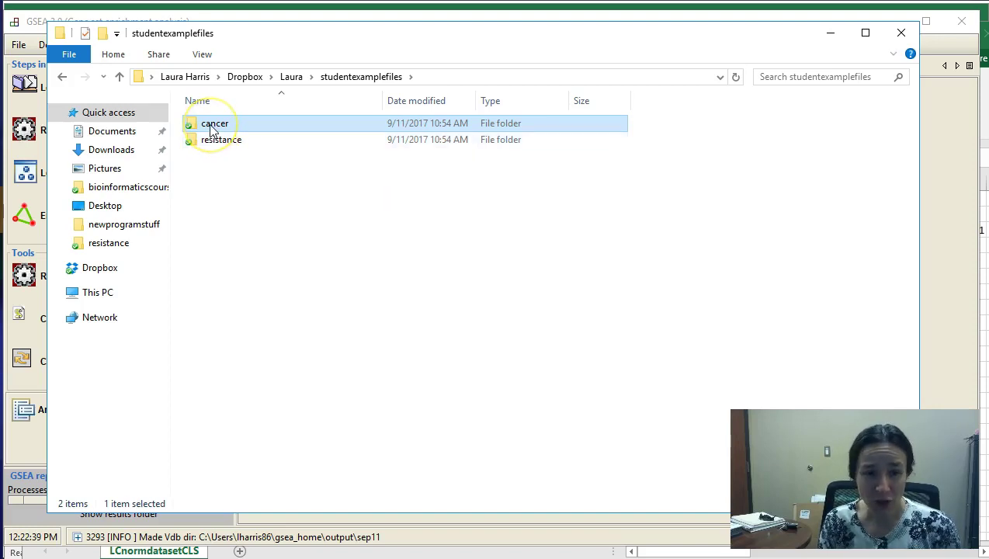
Open the cancer example folder to see its two GCT datasets and one CLS file
double_click(203, 126)
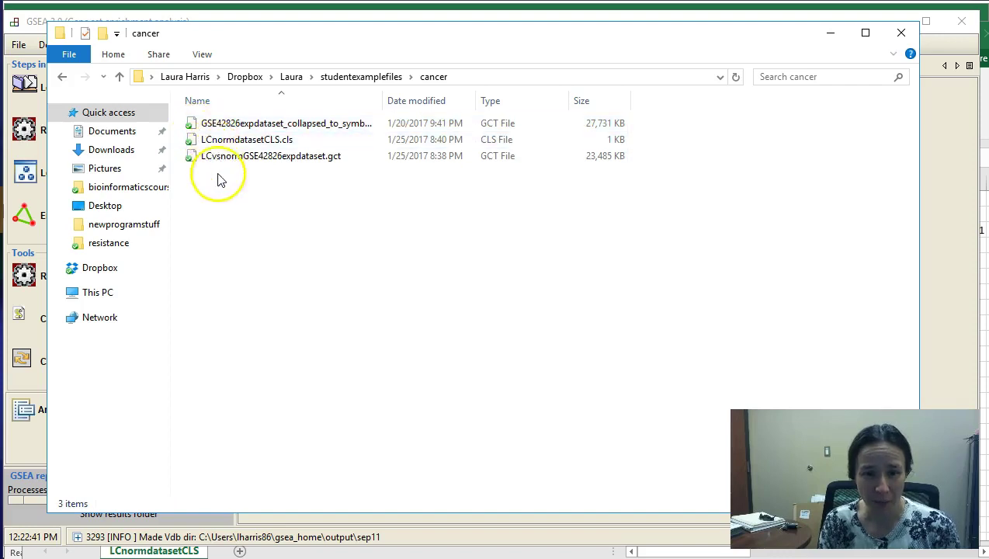
Close the file window and switch to the NCBI GEO home page in Chrome
left_click(226, 20)
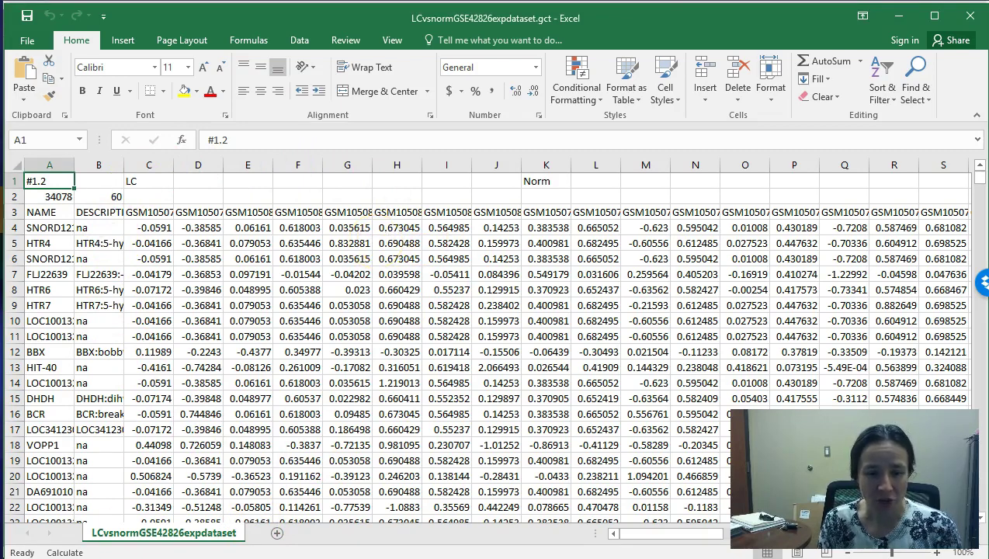
key("alt+Tab")
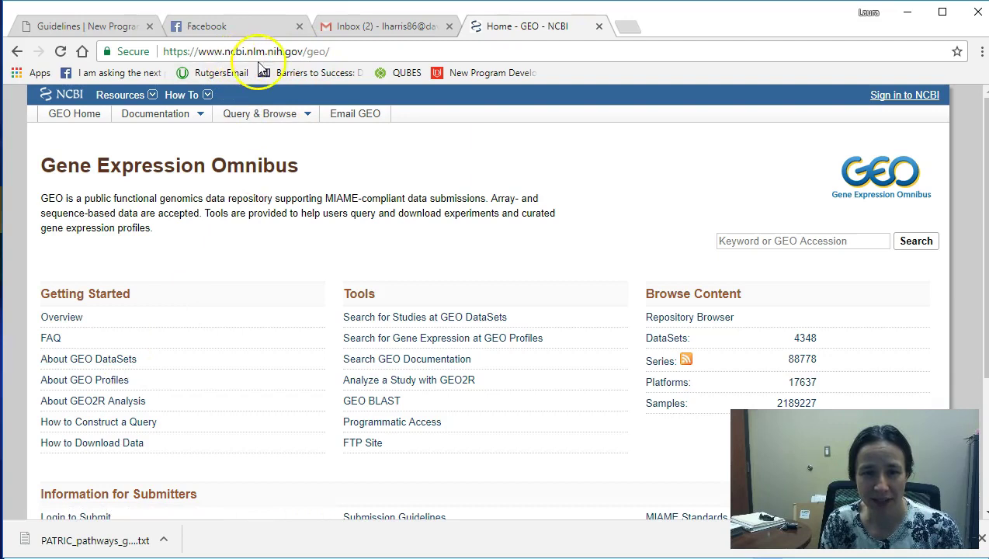
Search GEO for 'streptococcus cancer' and open the 41 DataSets results
left_click(728, 243)
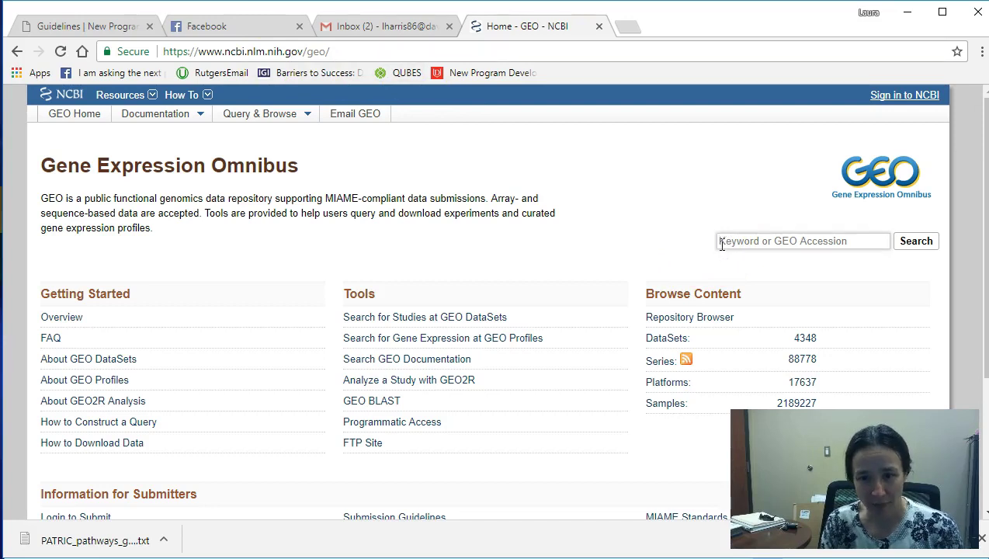
type("GSE29295")
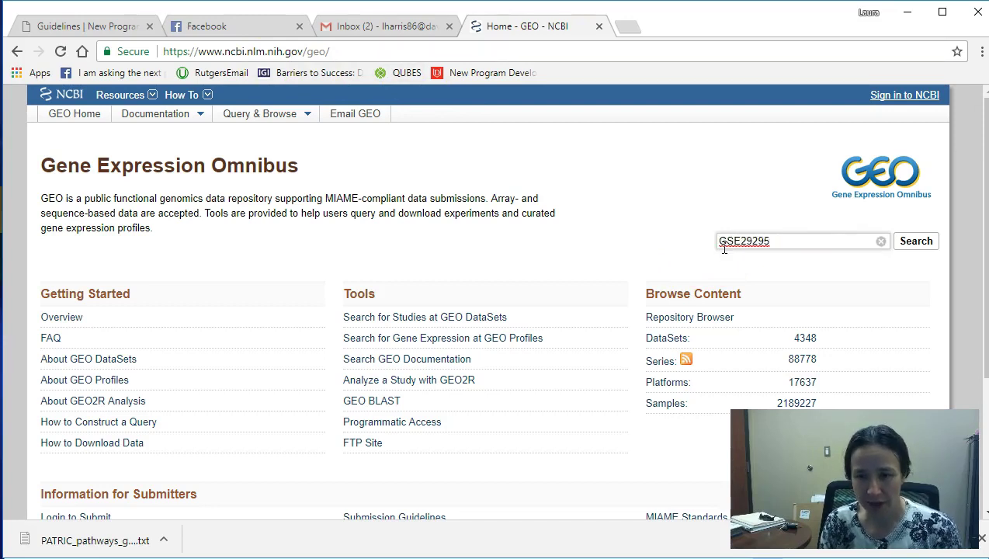
double_click(725, 242)
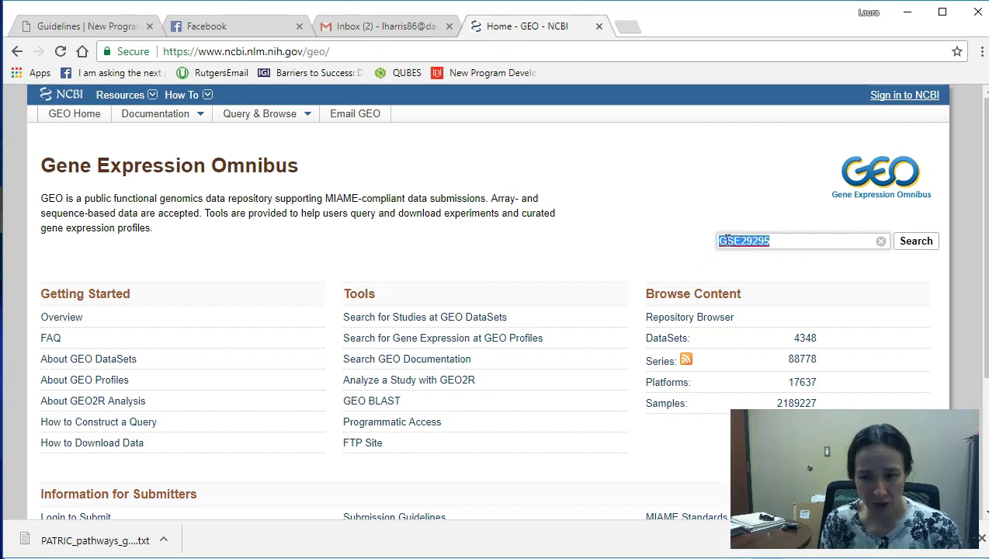
type("streptococcus cancer")
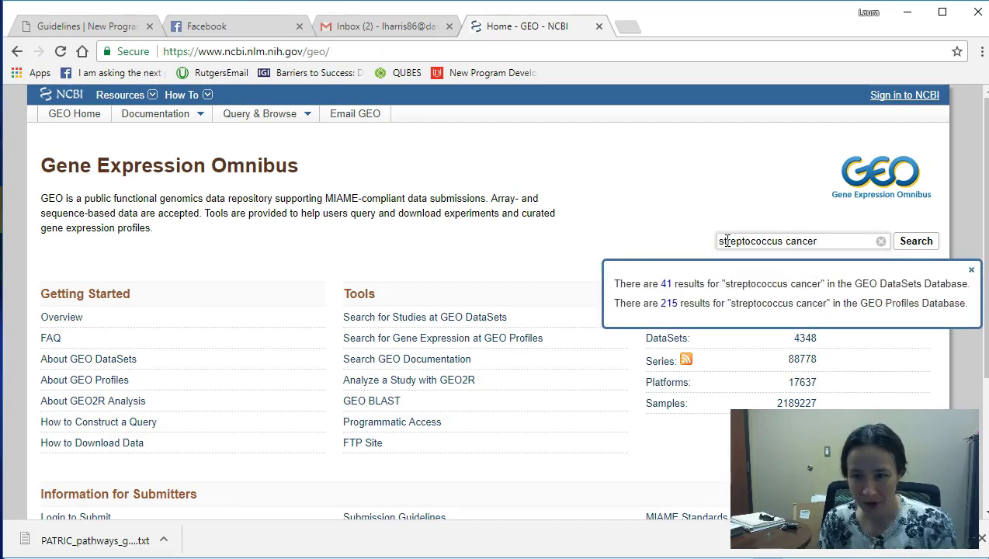
left_click(665, 285)
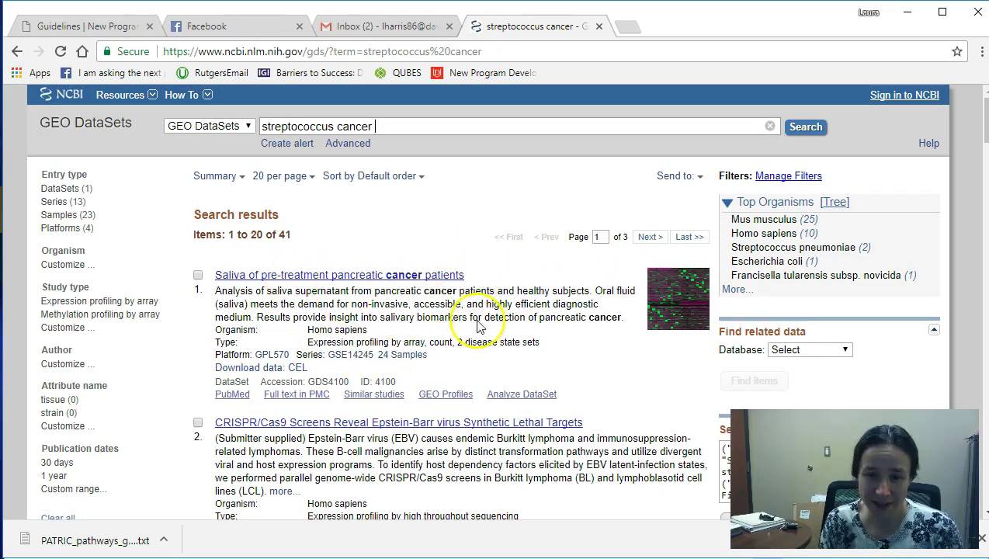
Open result 7, the Streptococcus gallolyticus colorectal cancer study GSE29295
scroll(408, 361, "down", 1)
scroll(407, 361, "down", 3)
scroll(408, 361, "down", 2)
scroll(409, 361, "down", 2)
scroll(409, 361, "down", 2)
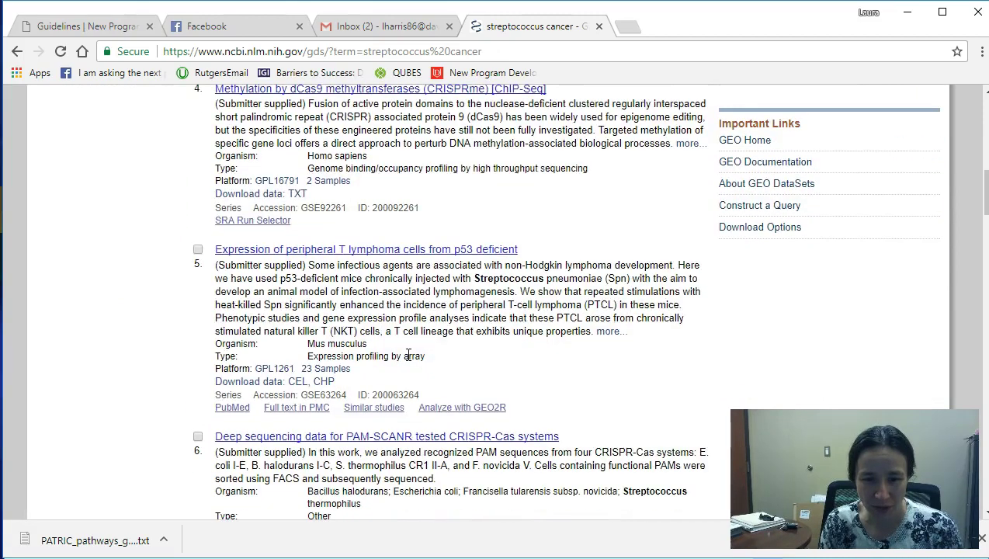
scroll(408, 355, "down", 4)
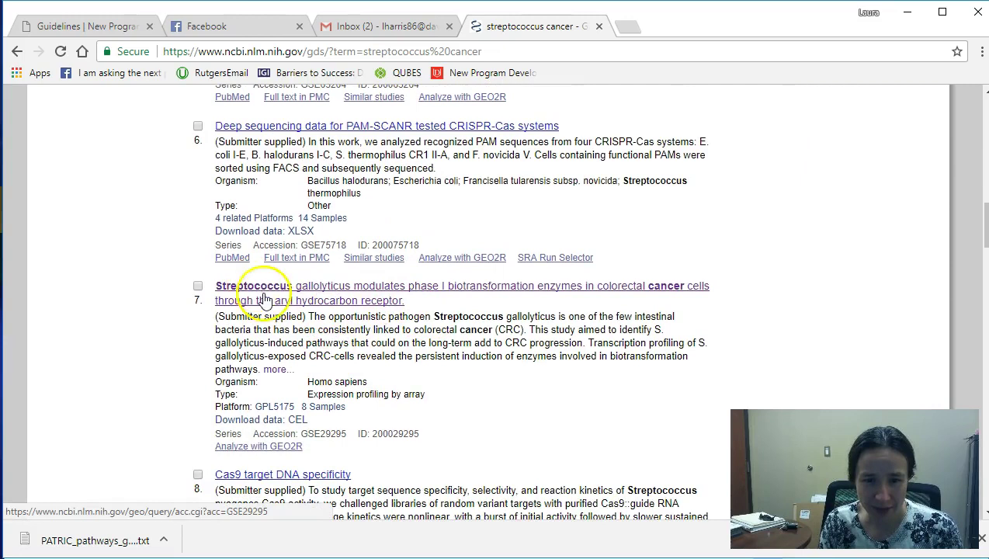
left_click(368, 296)
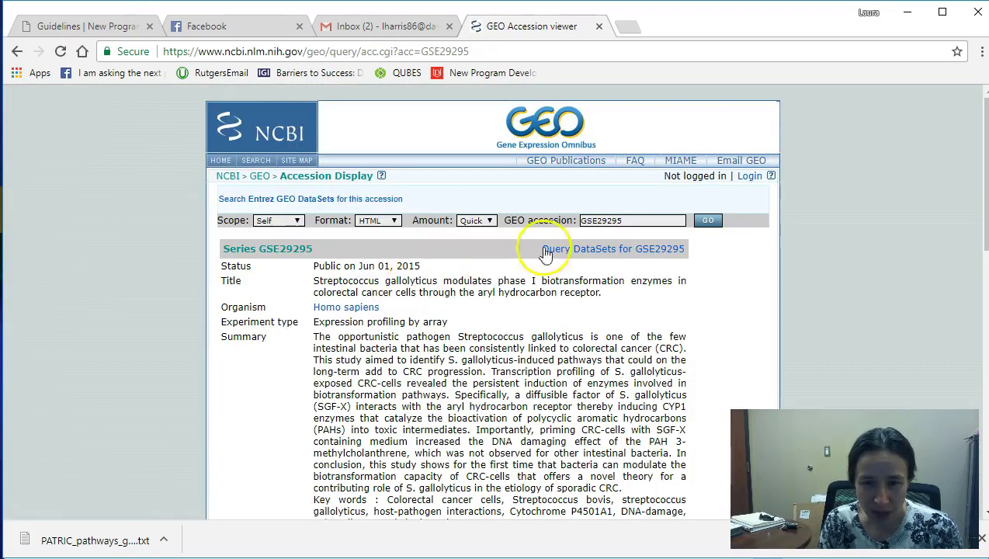
Review the GSE29295 series details and expand the list to all eight samples
left_click(641, 248)
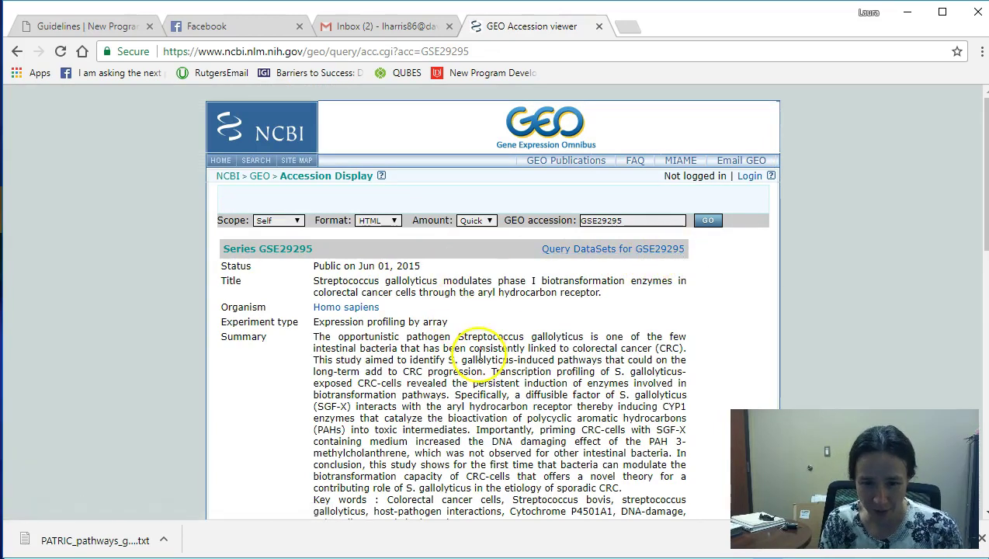
scroll(419, 337, "down", 1)
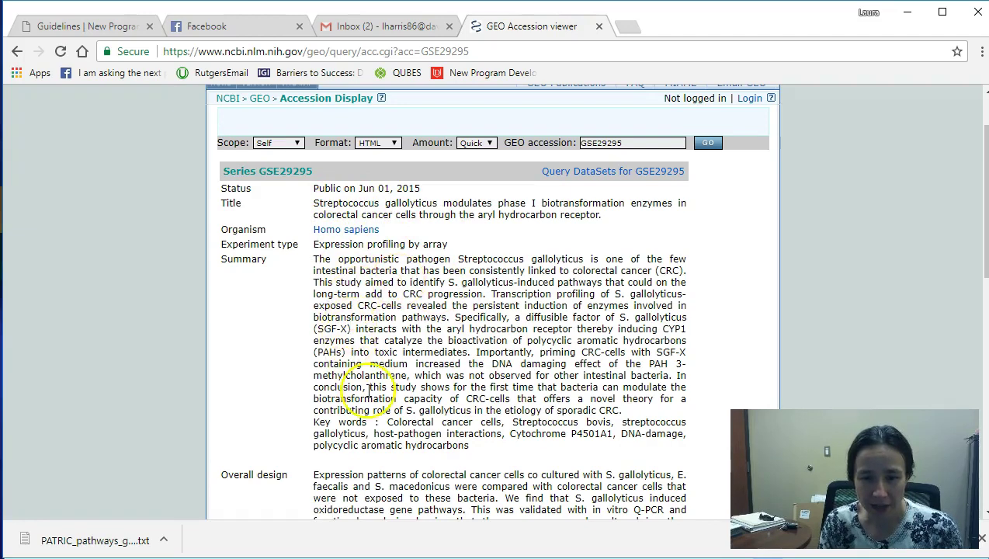
scroll(457, 427, "down", 2)
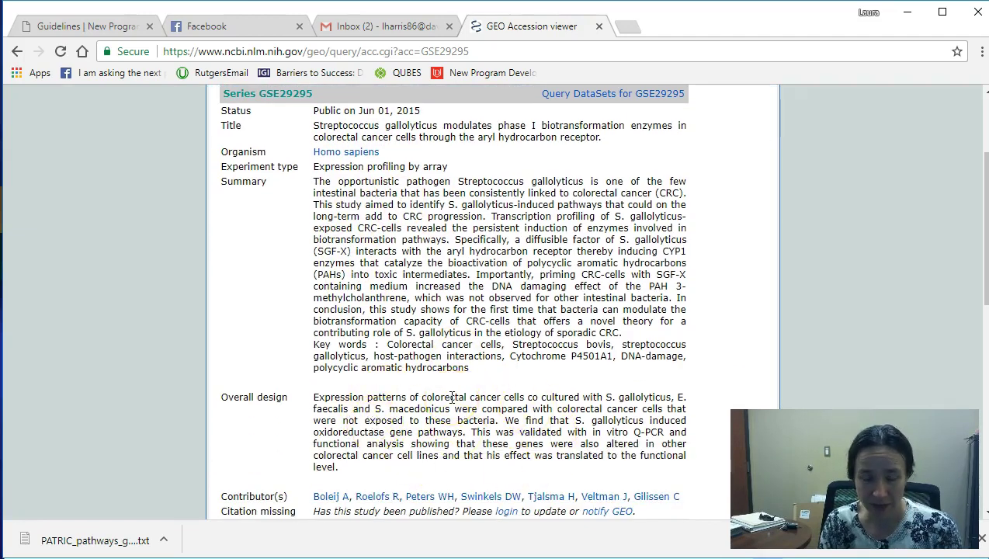
scroll(452, 397, "down", 5)
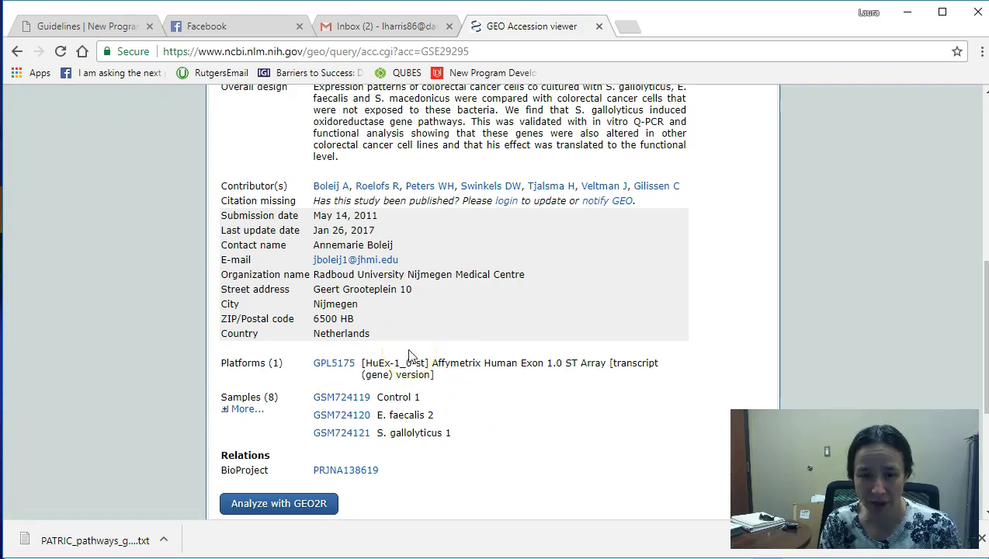
scroll(411, 354, "down", 1)
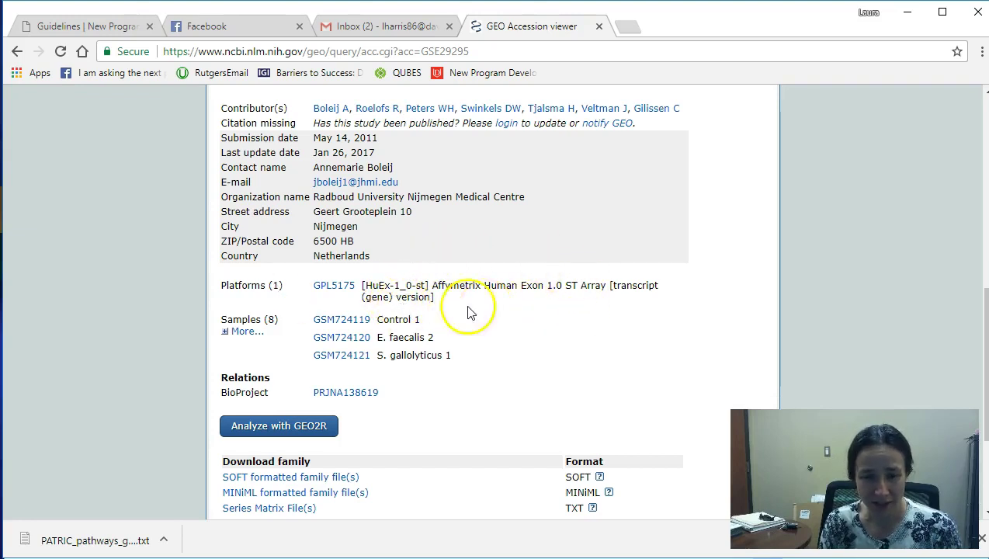
left_click(229, 331)
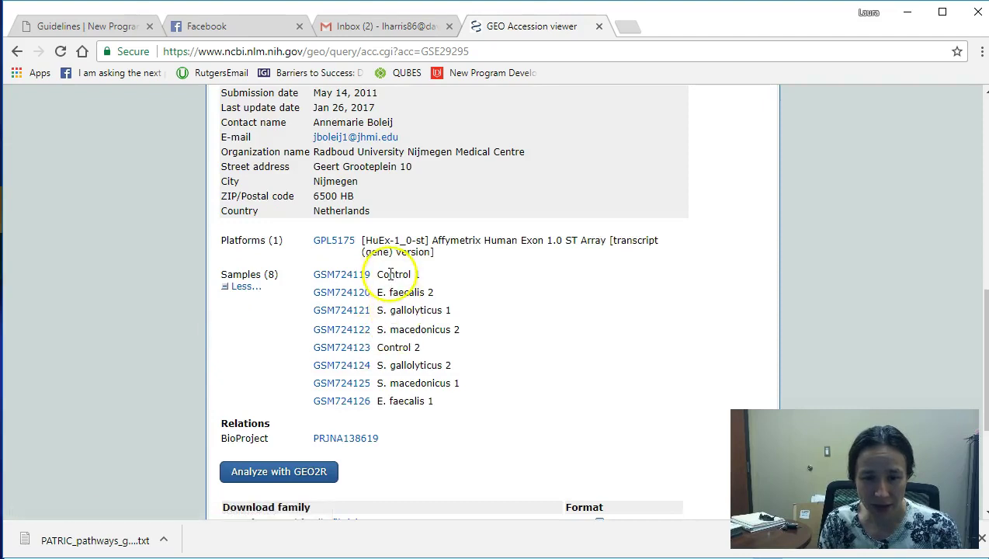
Go to Download family and open the Series Matrix File(s) directory
scroll(409, 400, "down", 1)
scroll(411, 404, "down", 1)
scroll(411, 405, "down", 1)
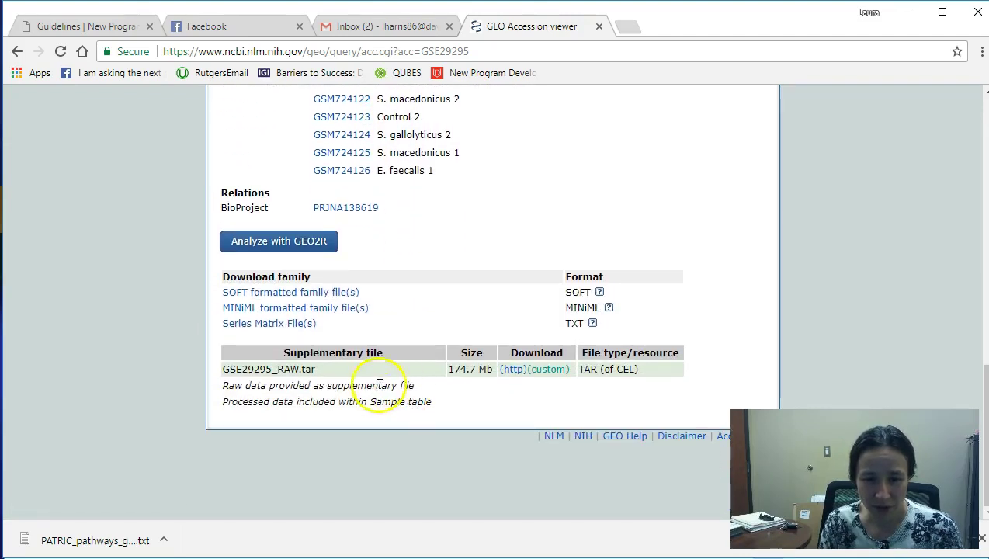
left_click(277, 326)
Open the Series Matrix File(s) listing in a new browser tab
left_click(506, 26)
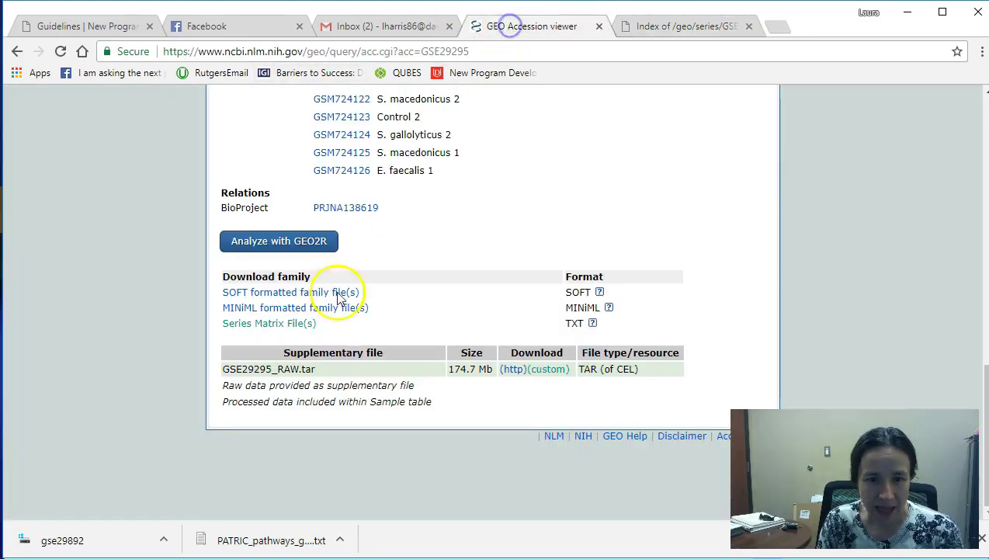
right_click(300, 324)
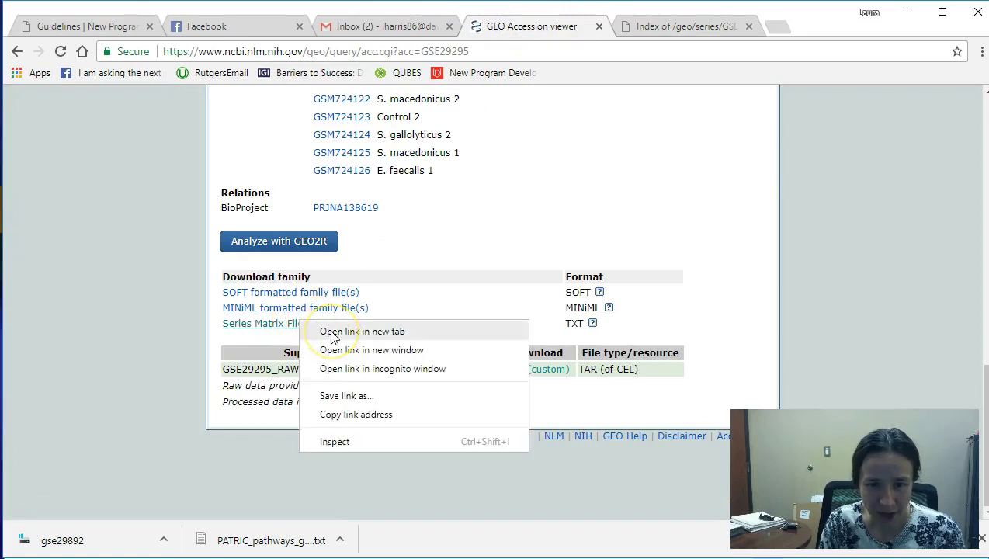
left_click(332, 336)
left_click(760, 28)
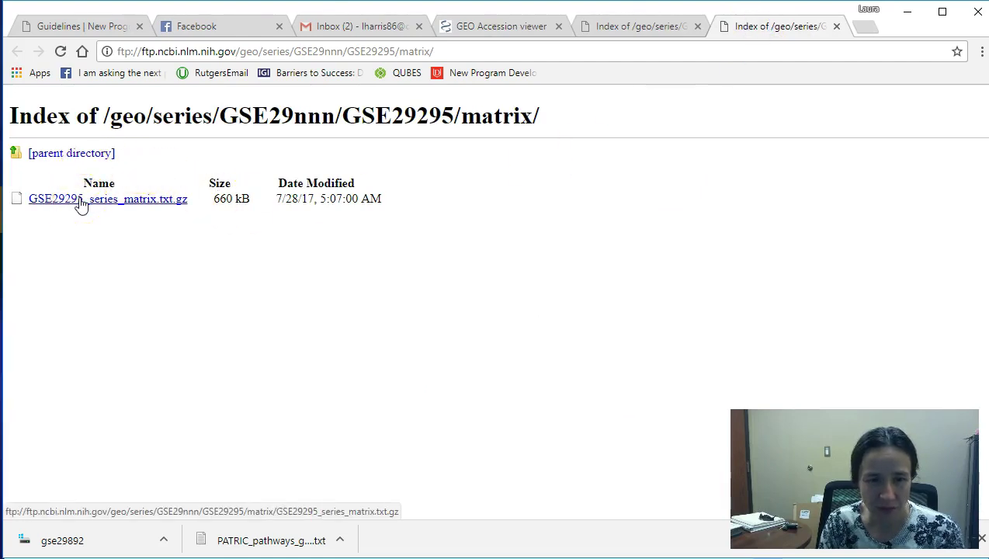
Save GSE29295_series_matrix.txt.gz to the Desktop and open the download
right_click(81, 201)
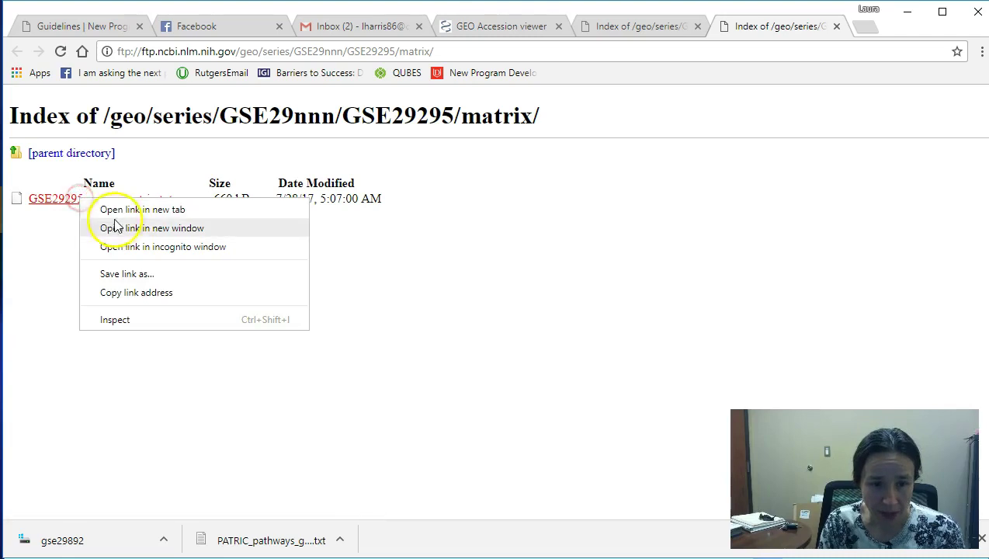
left_click(130, 273)
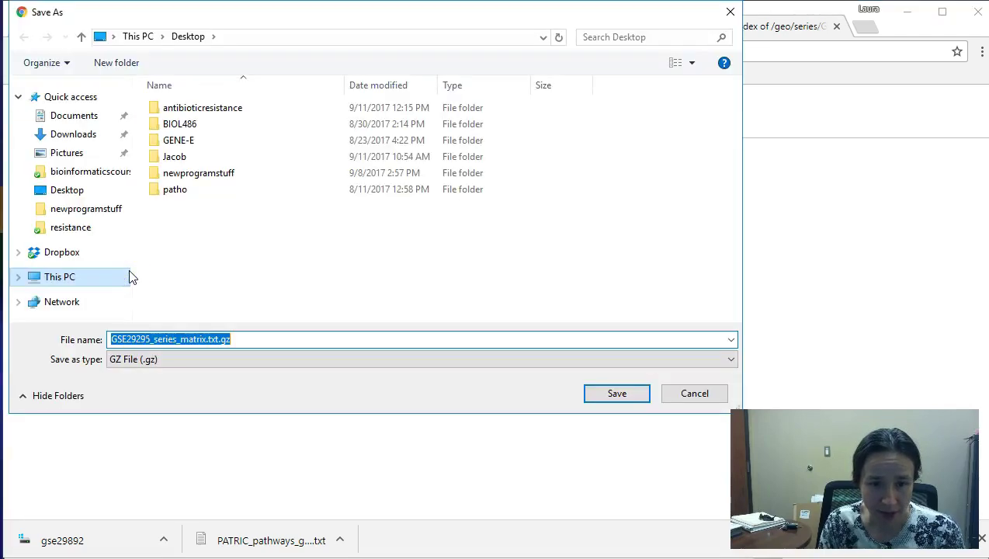
left_click(619, 394)
left_click(117, 539)
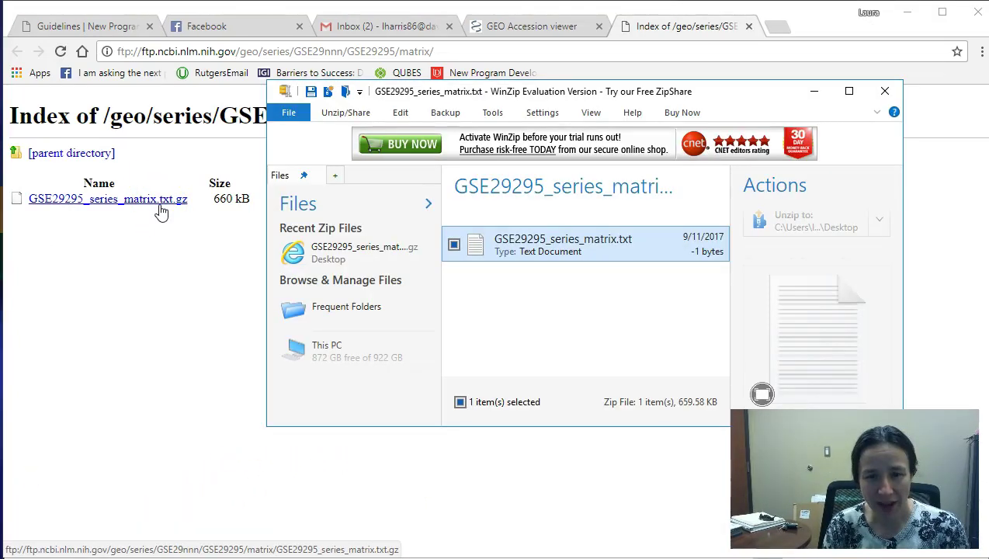
Unzip GSE29295_series_matrix.txt from WinZip to the Desktop
left_click(354, 250)
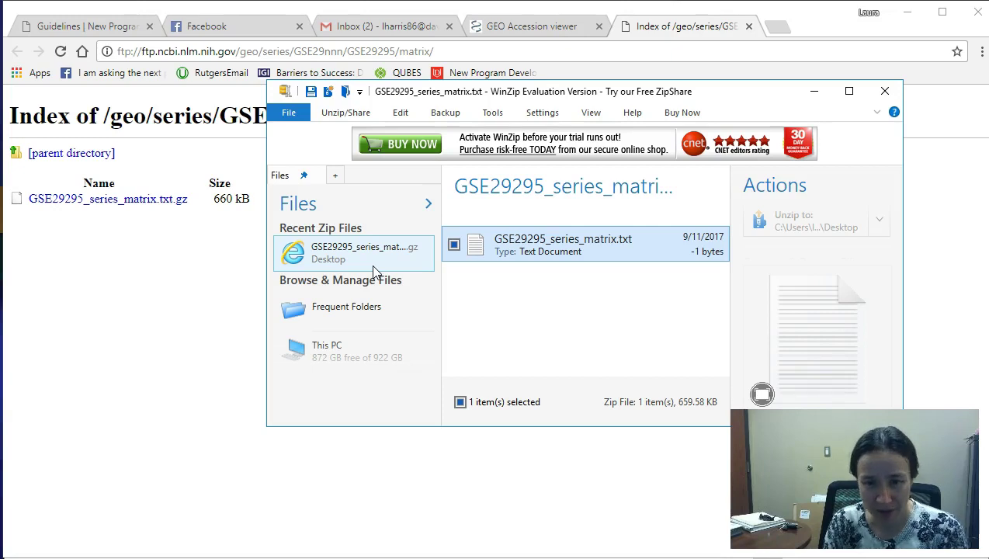
left_click_drag(408, 250, 522, 99)
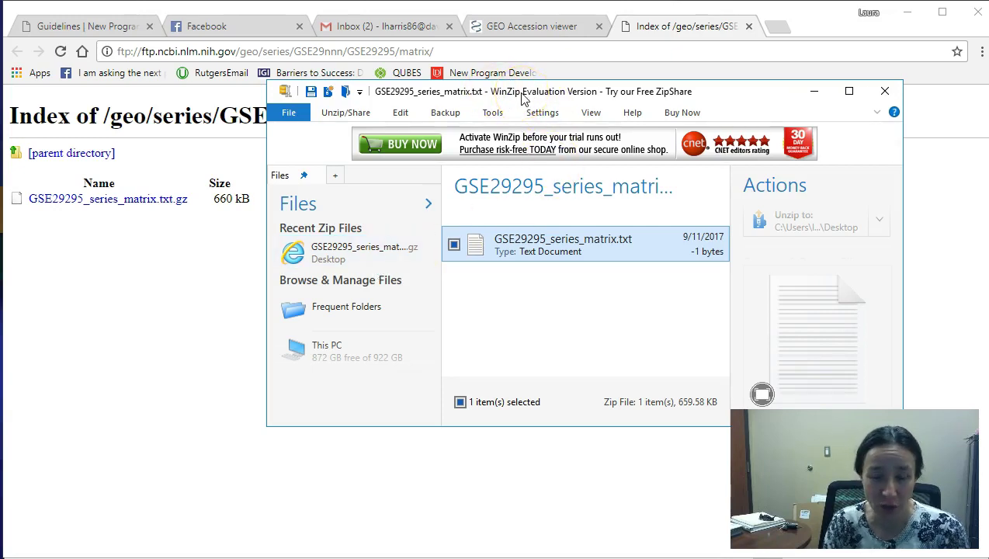
left_click(351, 115)
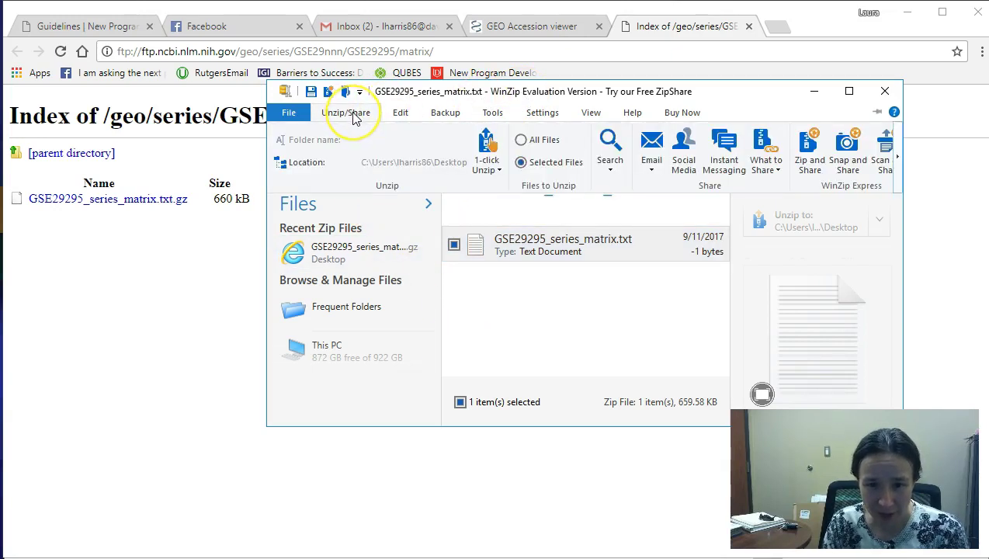
left_click(352, 116)
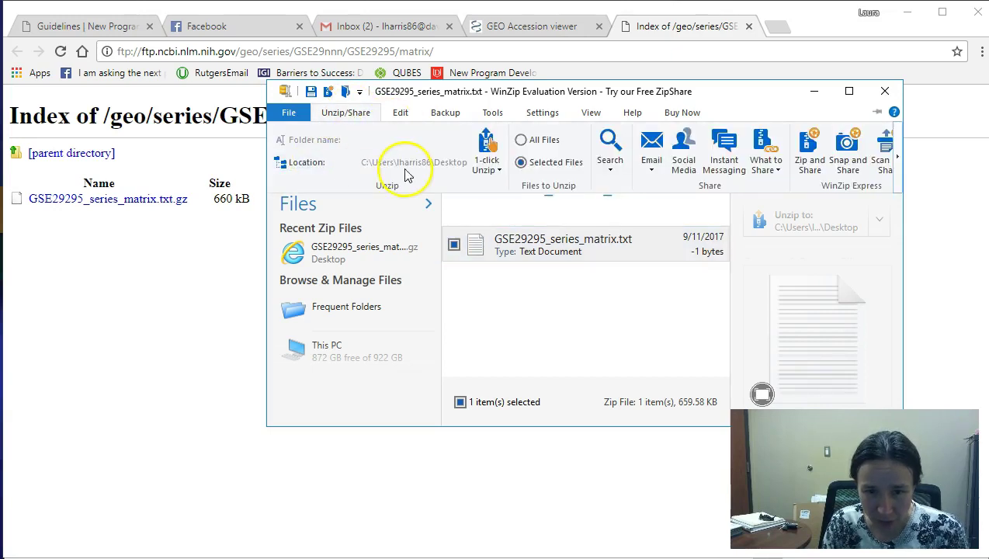
left_click(489, 168)
left_click(503, 186)
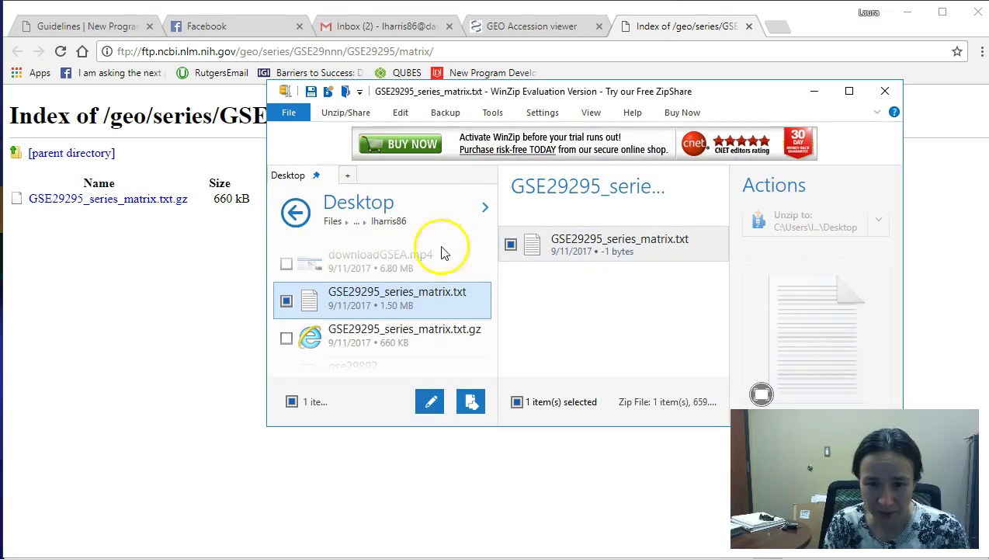
Browse programs for opening the extracted text file, then cancel without opening it
right_click(378, 298)
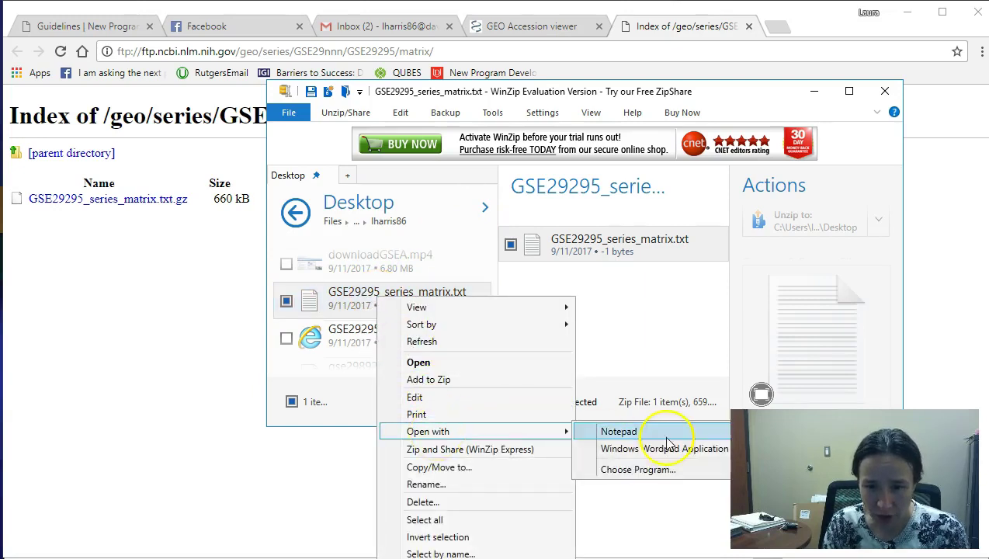
key("Return")
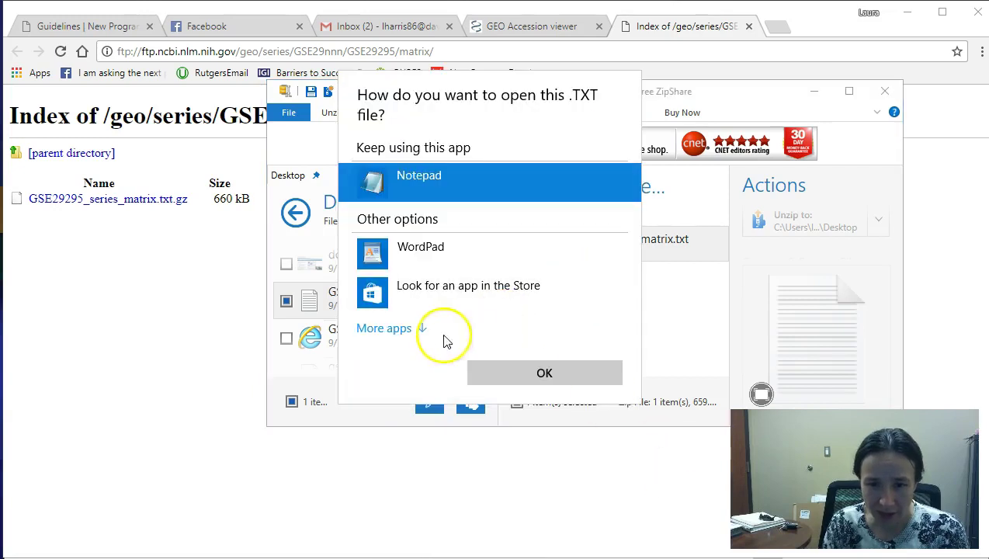
left_click(416, 330)
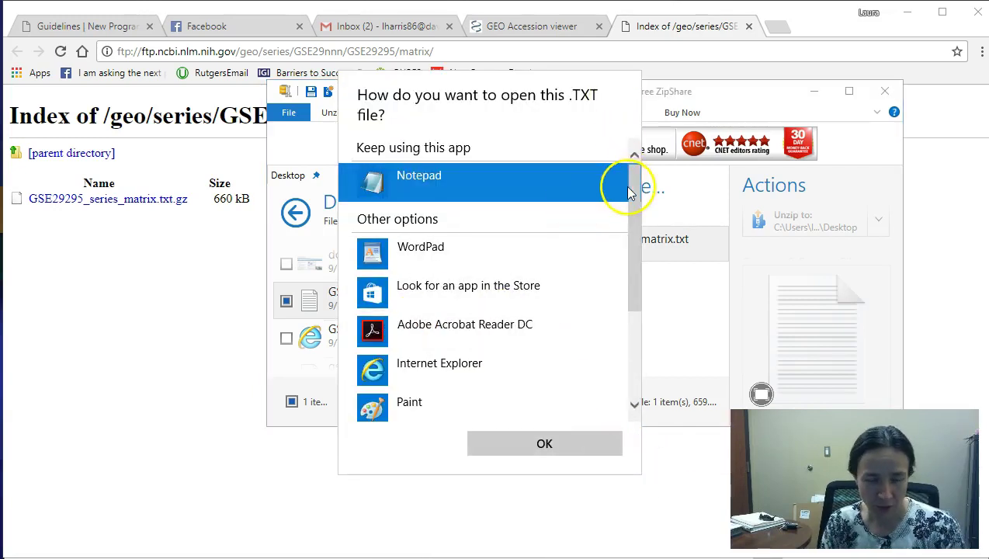
left_click(644, 183)
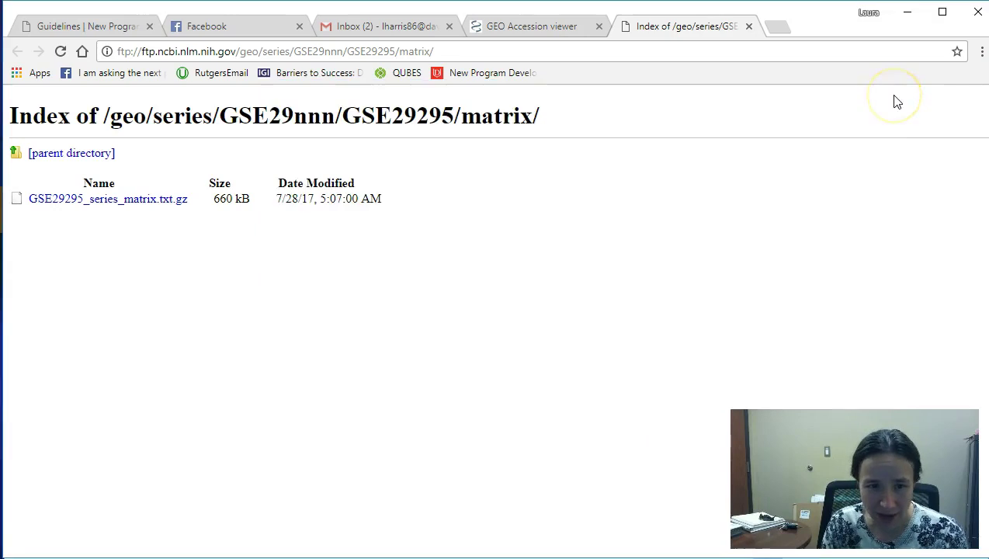
Close the WinZip and FTP index pages in the browser
left_click(836, 28)
left_click(756, 28)
left_click(745, 27)
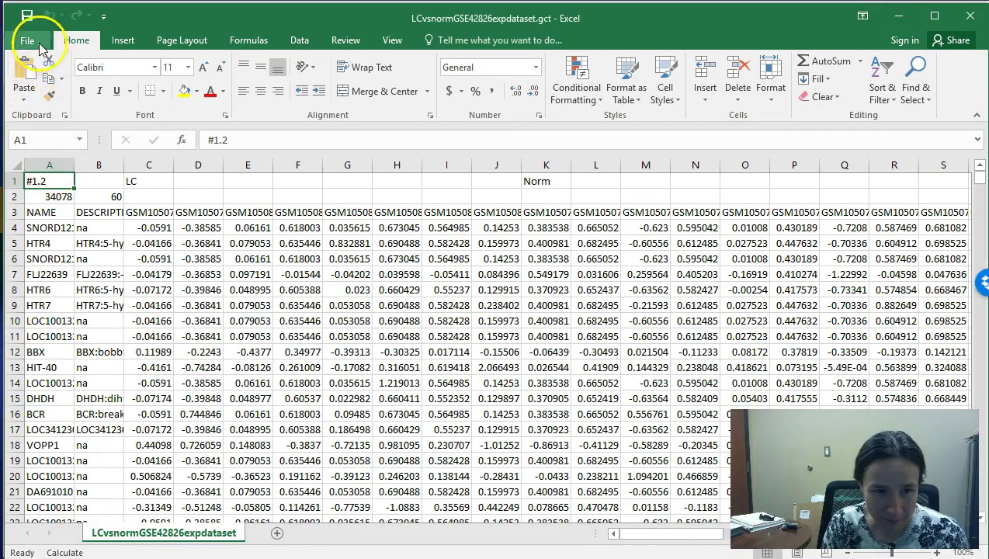
Open Desktop's GSE29295_series_matrix.txt in Excel, finishing the Text Import Wizard
left_click(33, 41)
left_click(61, 142)
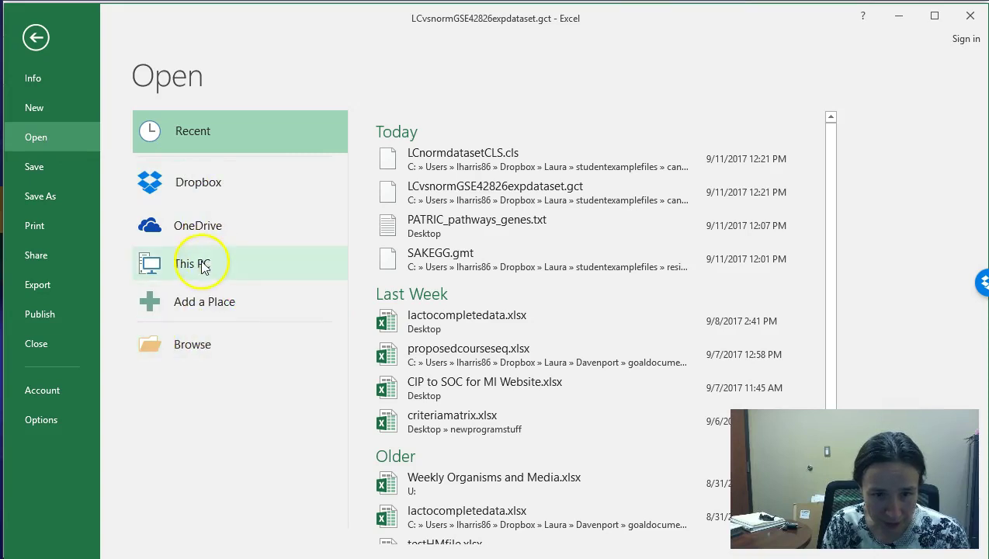
left_click(237, 265)
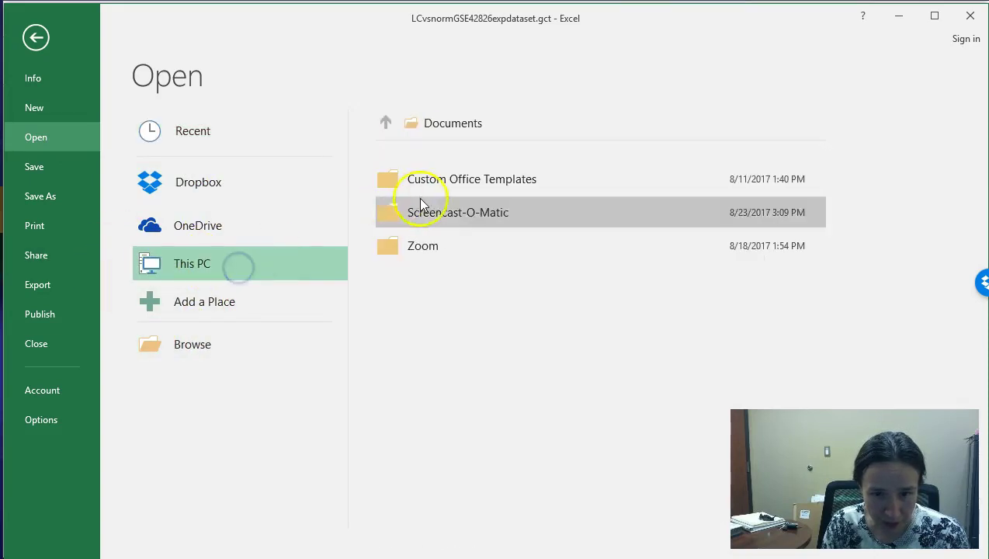
left_click(217, 347)
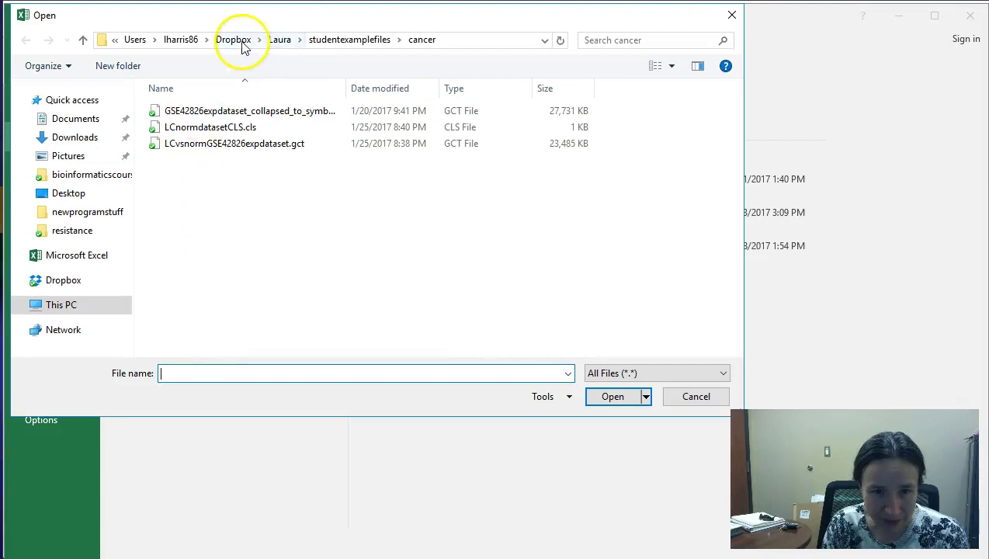
left_click(93, 194)
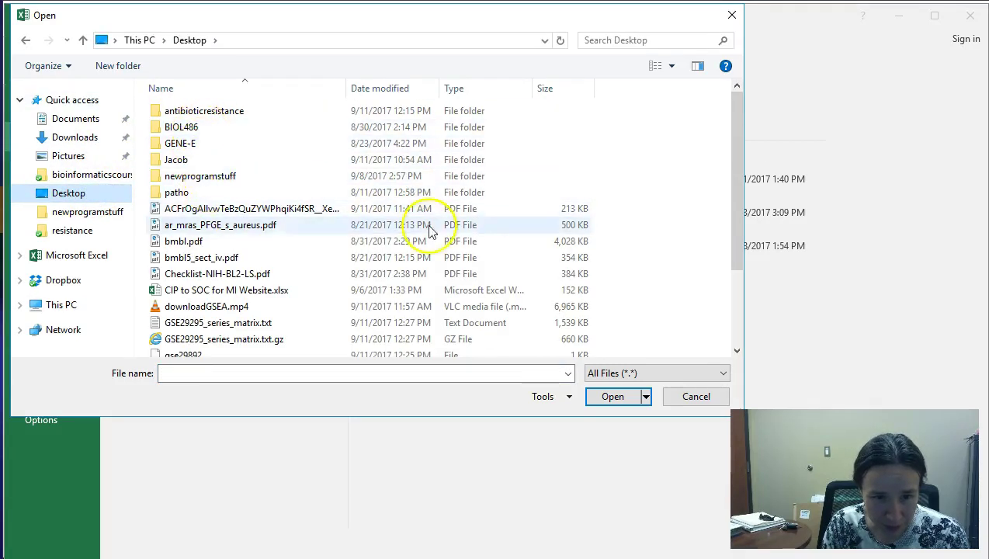
scroll(739, 305, "down", 2)
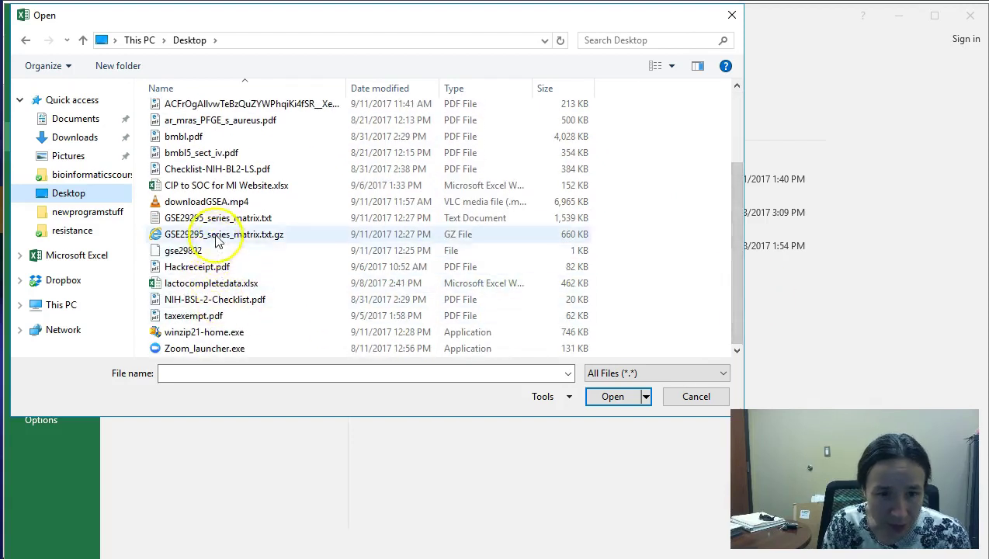
double_click(216, 225)
left_click(560, 522)
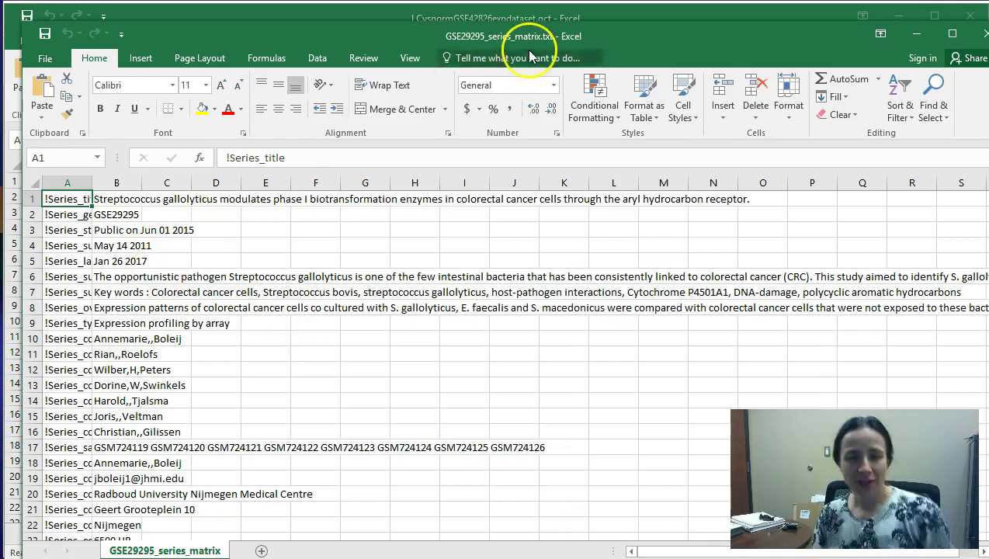
Maximize the workbook and select the sample ID row B64:I64, starting at GSM724119
double_click(504, 34)
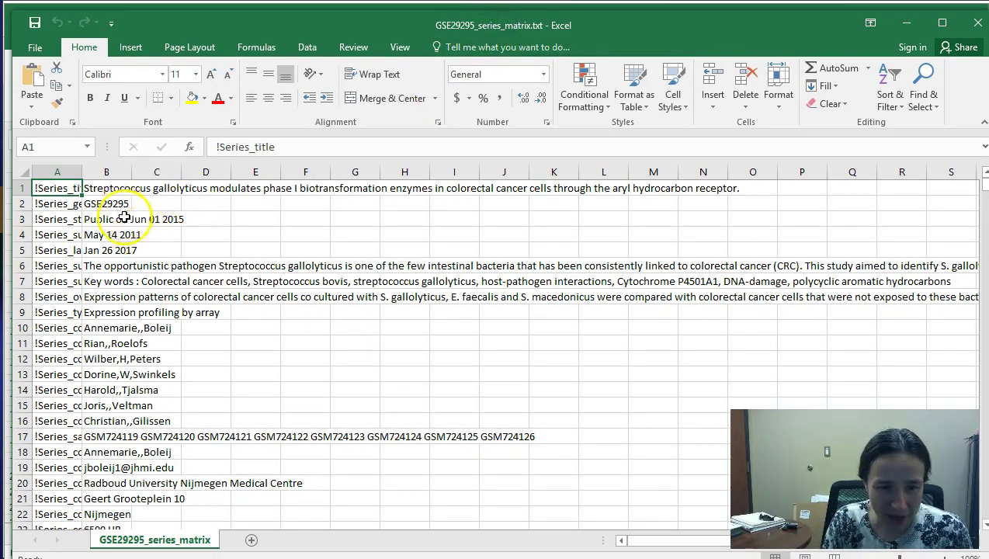
scroll(124, 256, "down", 4)
scroll(141, 427, "down", 2)
scroll(141, 429, "down", 1)
scroll(142, 429, "down", 3)
scroll(141, 428, "down", 2)
scroll(142, 429, "down", 1)
scroll(141, 429, "down", 2)
scroll(141, 429, "down", 2)
scroll(132, 372, "down", 1)
left_click(116, 371)
left_click_drag(131, 374, 438, 373)
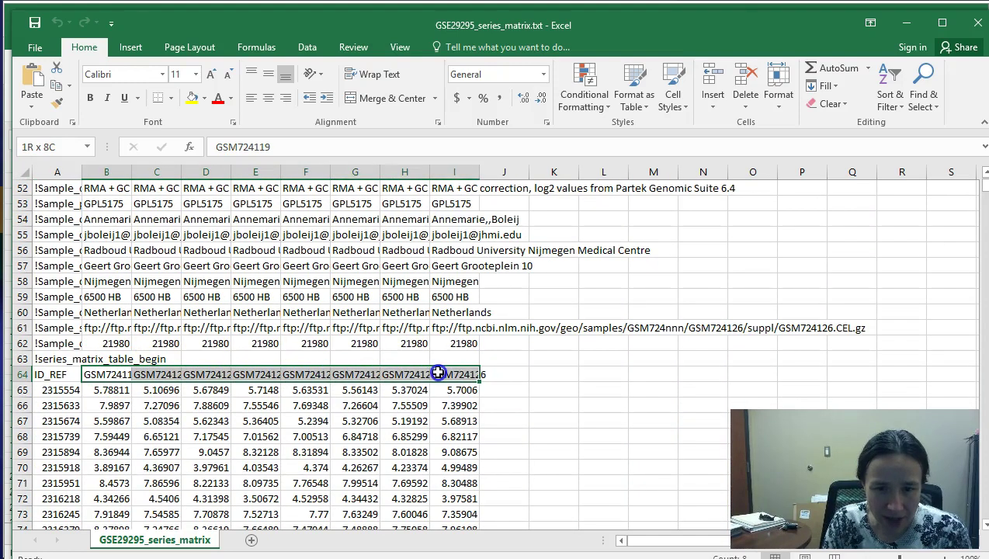
left_click_drag(438, 373, 437, 373)
left_click(110, 373)
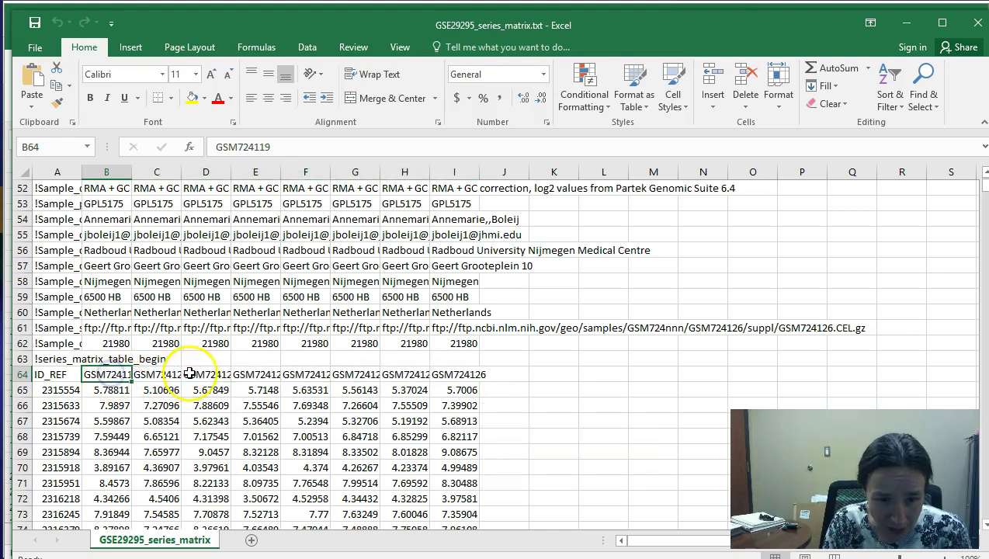
Step through the sample description rows to the titles Control 1 and E. faecalis 2
scroll(225, 374, "up", 2)
scroll(229, 374, "up", 1)
scroll(241, 375, "up", 1)
left_click(111, 350)
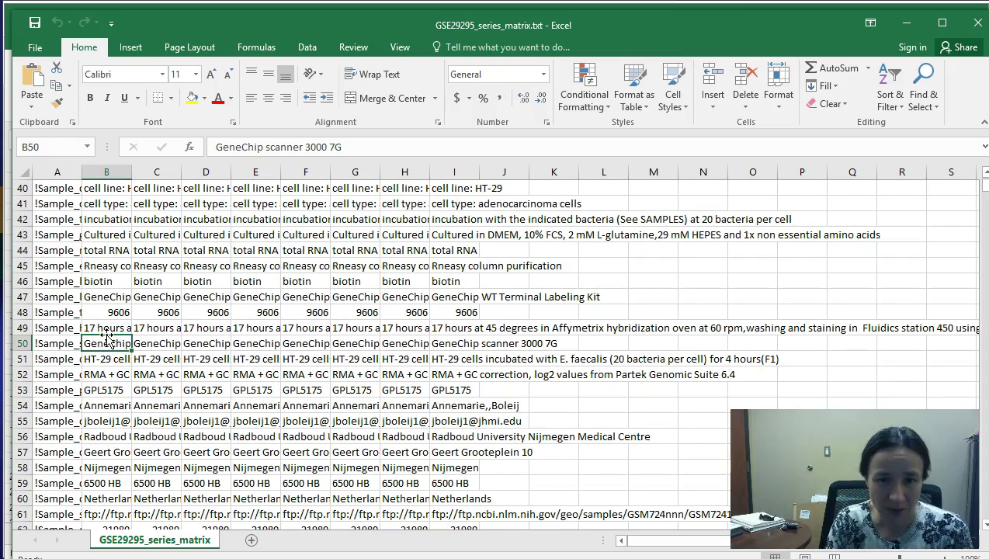
key("Up")
key("Up")
key("Up")
key("Up")
key("Up")
key("Up")
key("Up")
key("Up")
key("Up")
key("Down")
key("Up")
key("Right")
key("Up")
key("Left")
key("Up")
key("Up")
key("Up")
key("Up")
key("Up")
key("Up")
key("Up")
key("Up")
key("Up")
key("Up")
key("Down")
key("Right")
key("Left")
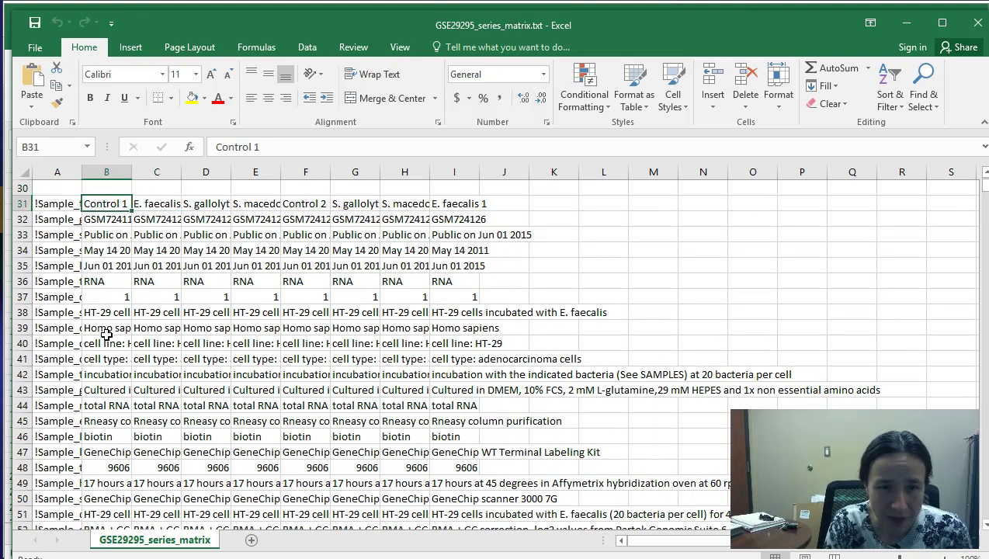
key("Right")
key("Right")
key("Right")
key("Right")
key("Right")
key("Right")
key("Right")
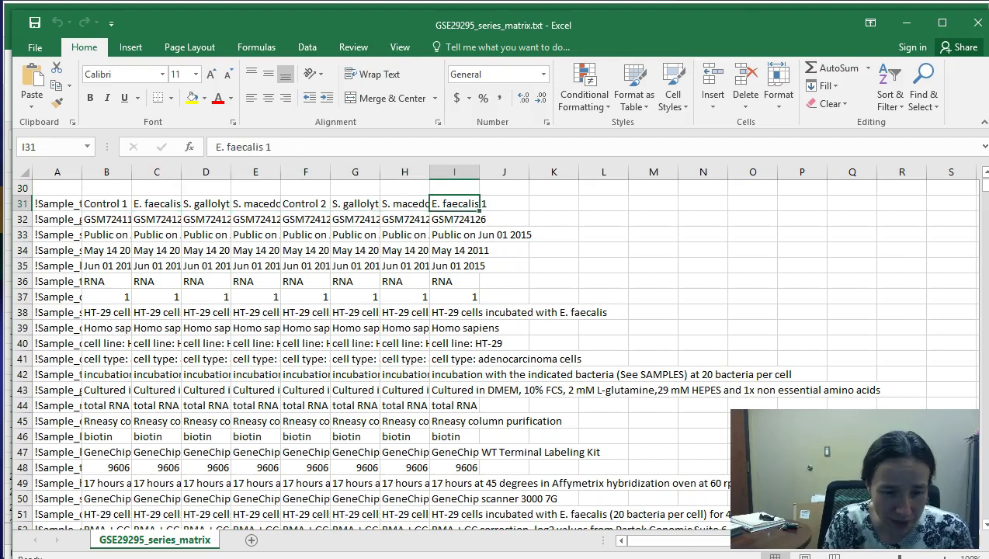
Compare the sample titles with GEO's sample list, then return to the spreadsheet
key("alt+Tab")
scroll(249, 273, "up", 2)
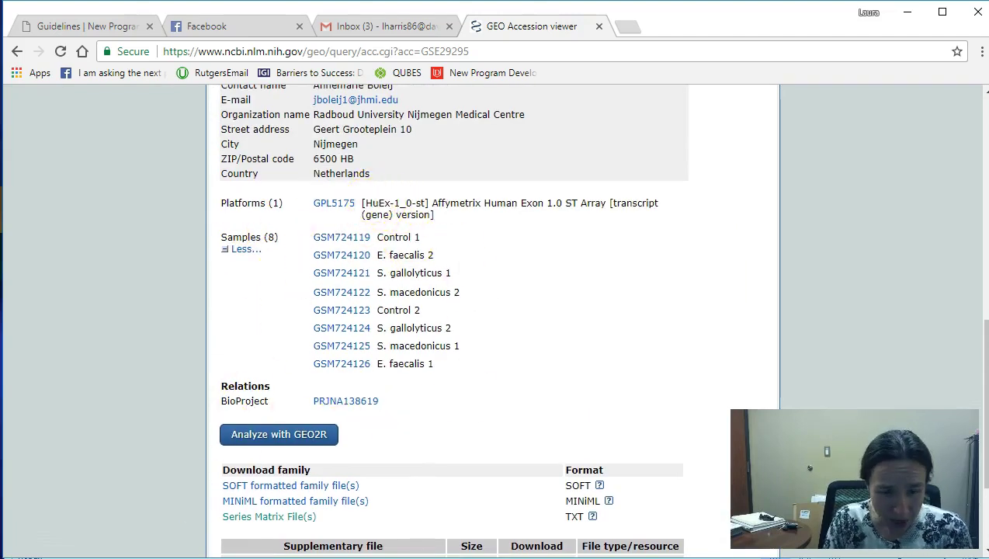
key("alt+Tab")
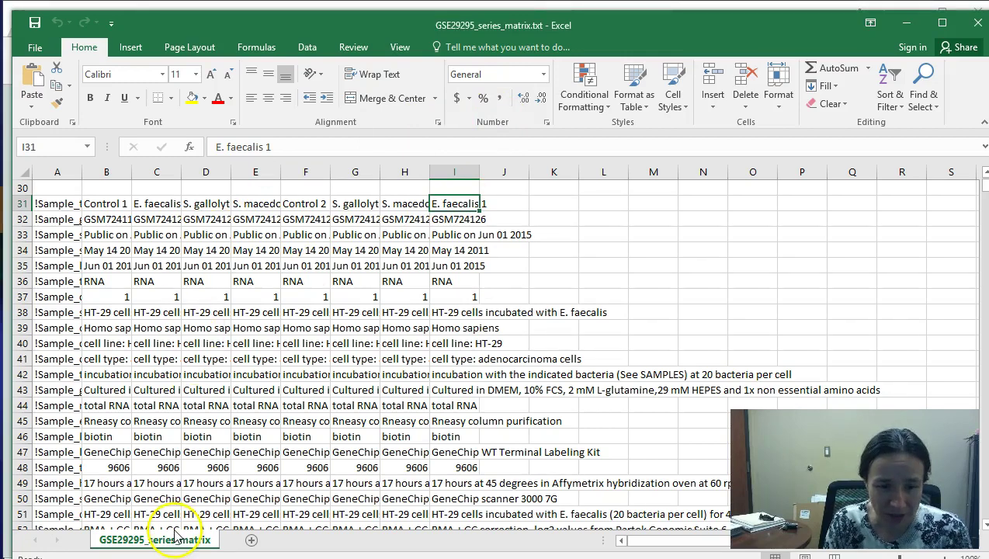
Delete the sample metadata rows between the title row and the ID_REF table
scroll(153, 476, "up", 8)
scroll(153, 477, "up", 2)
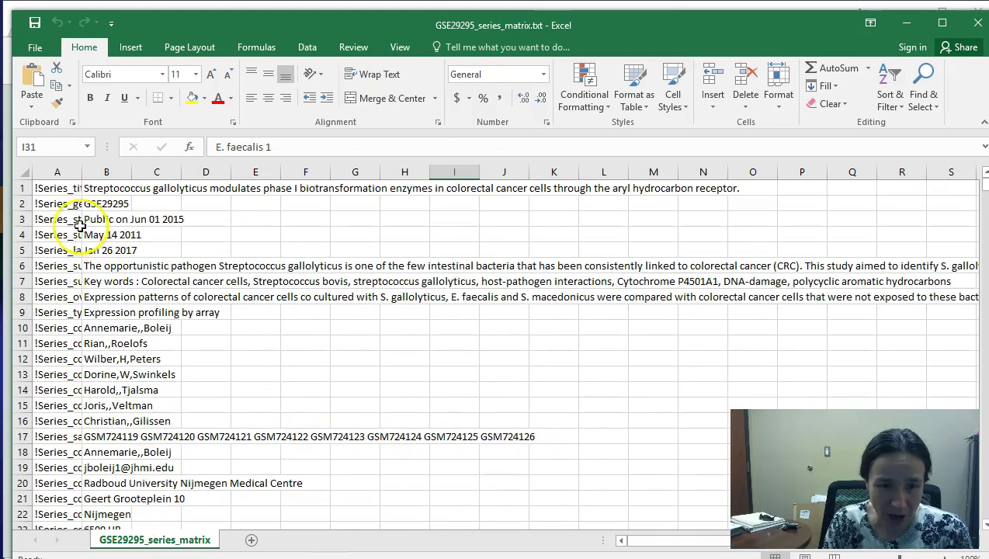
left_click_drag(29, 195, 28, 339)
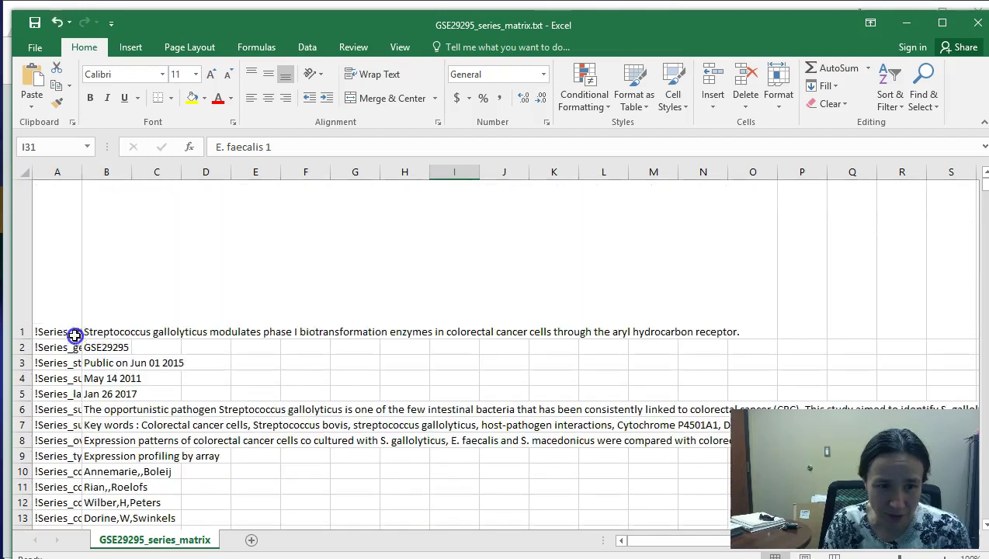
key("ctrl+z")
mouse_move(24, 190)
left_mouse_down()
mouse_move(103, 398)
mouse_move(103, 260)
left_mouse_up()
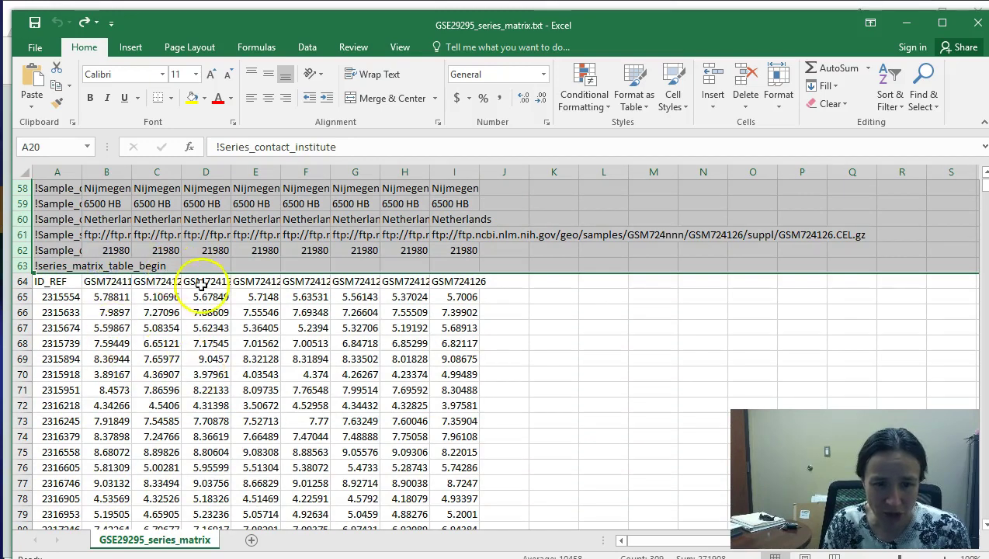
left_click(23, 258)
left_click_drag(23, 265, 45, 146)
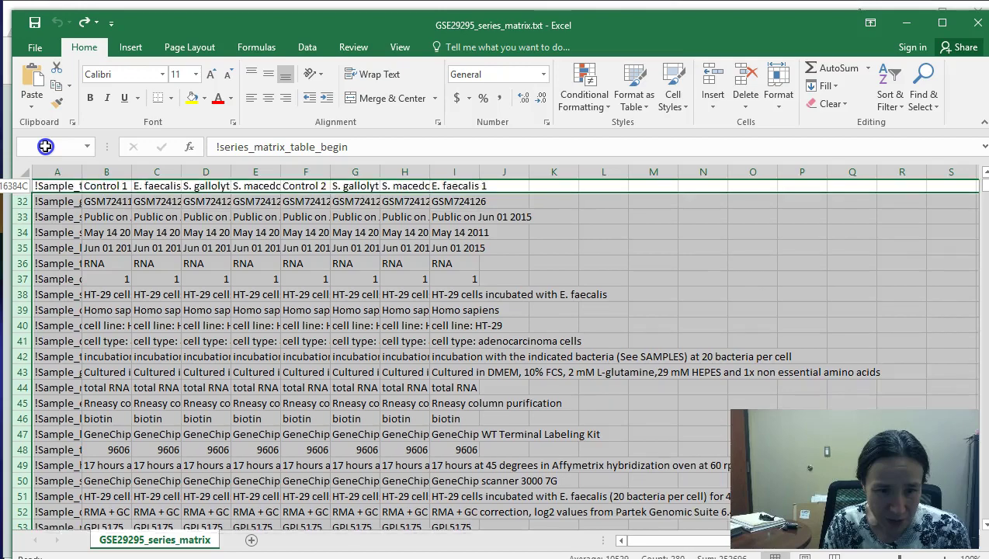
left_click_drag(45, 146, 111, 234)
right_click(111, 233)
left_click(163, 368)
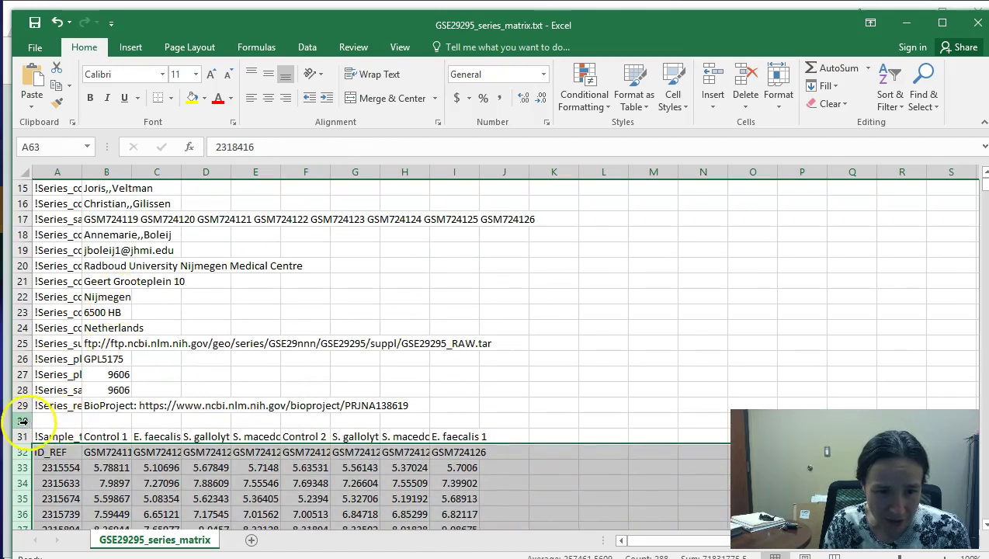
Delete series header rows 1–30 above the titles, then minimize Excel to show GEO
left_click_drag(27, 421, 31, 180)
right_click(290, 331)
left_click(342, 457)
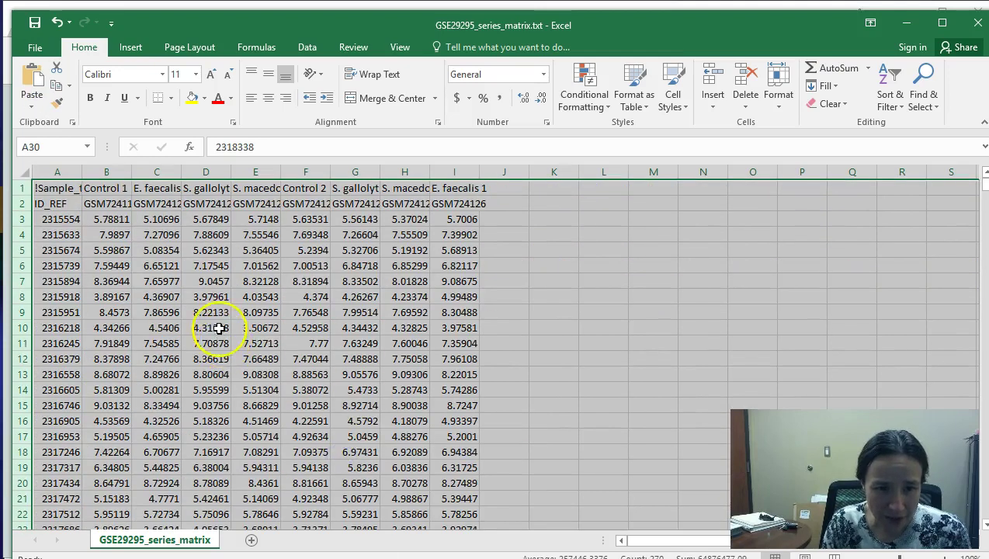
left_click(155, 266)
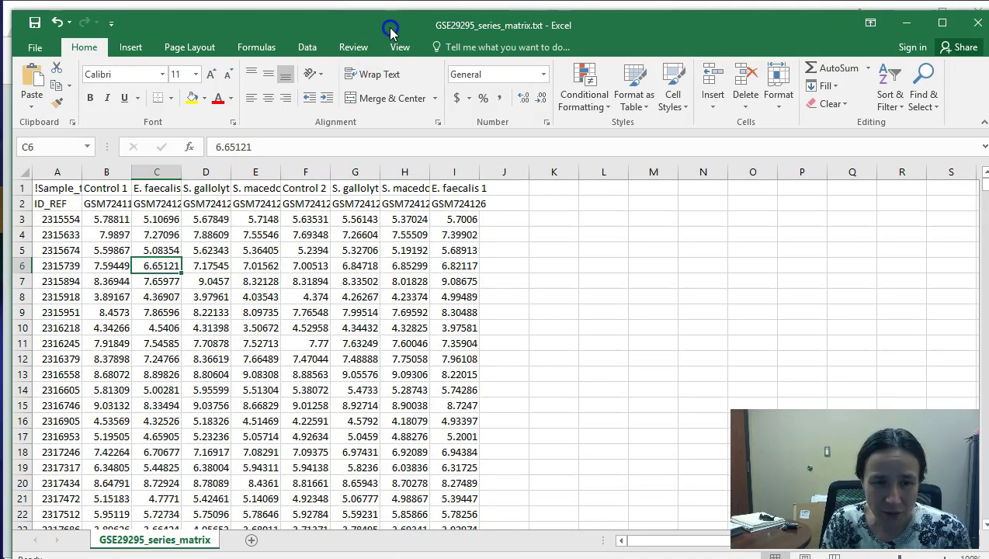
left_click(906, 22)
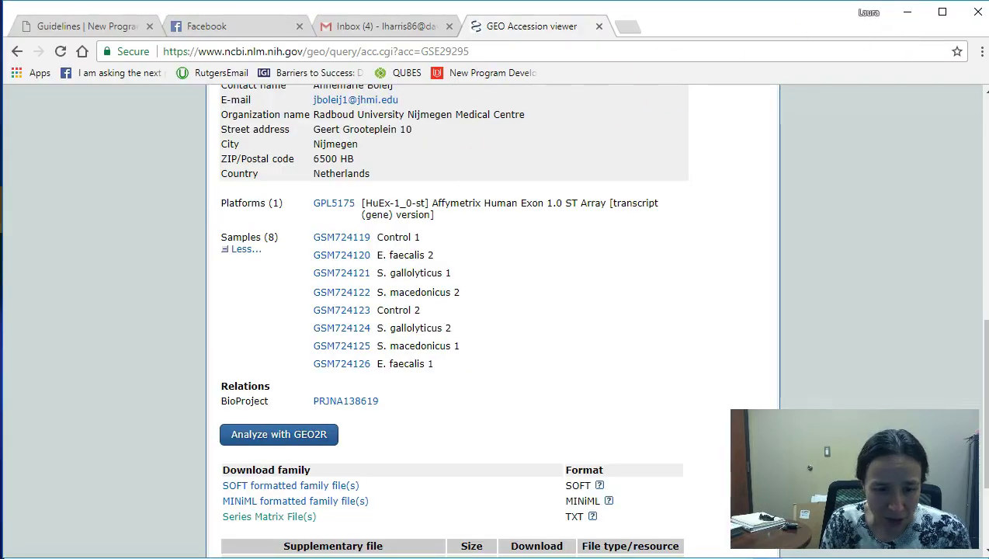
Bring back the .gct dataset workbook and select its gene names in column A
key("alt+Tab")
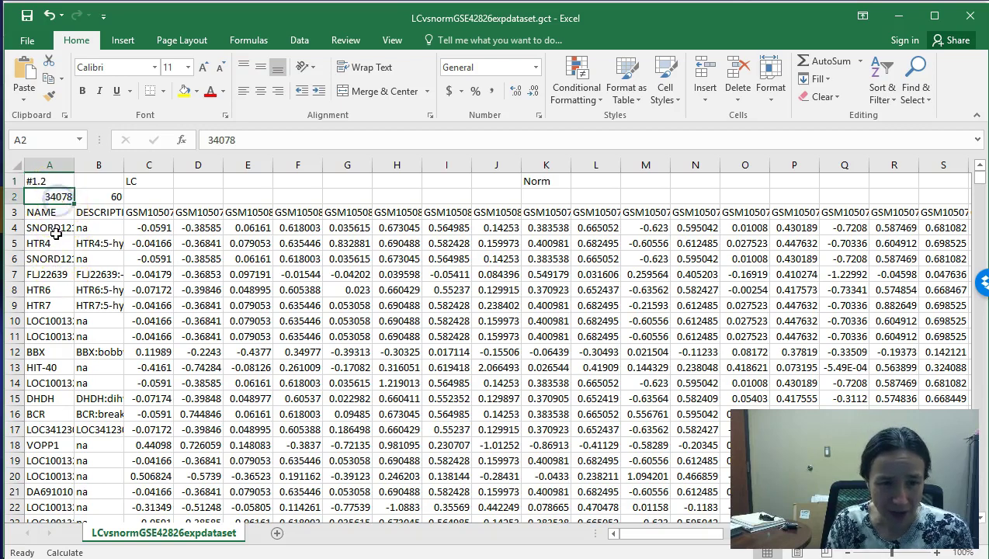
mouse_move(52, 228)
left_mouse_down()
mouse_move(70, 500)
mouse_move(72, 488)
left_mouse_up()
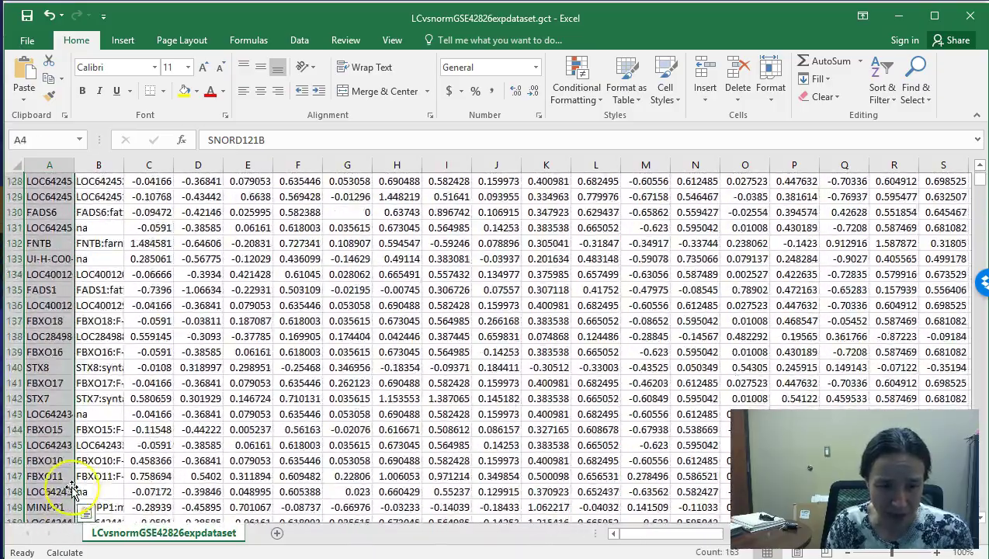
scroll(71, 487, "up", 10)
scroll(72, 487, "up", 9)
scroll(72, 487, "up", 9)
scroll(99, 380, "up", 11)
scroll(81, 324, "up", 4)
Check the gene count 34078, sample count 60 and the sample header row
left_click(51, 196)
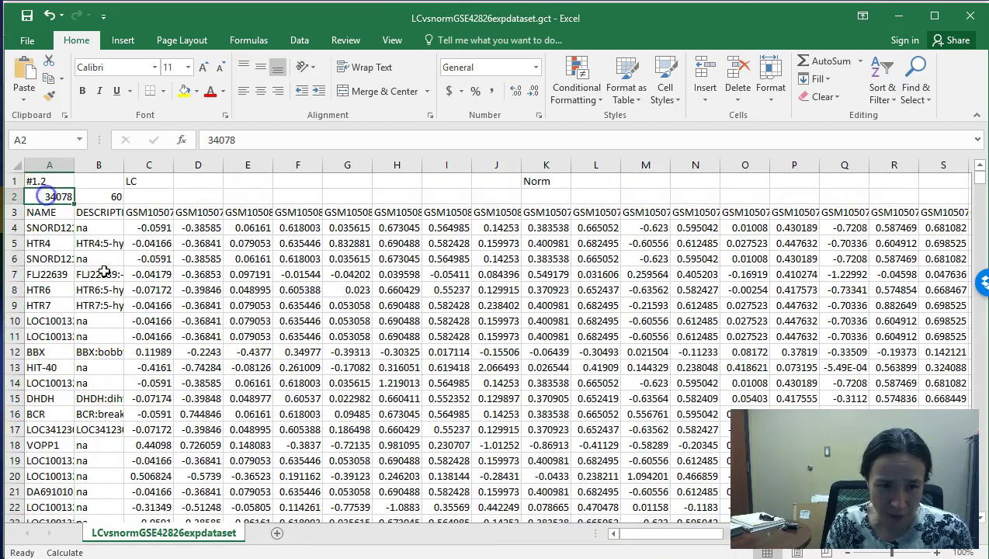
left_click(102, 198)
mouse_move(134, 211)
left_mouse_down()
mouse_move(972, 218)
mouse_move(910, 214)
left_mouse_up()
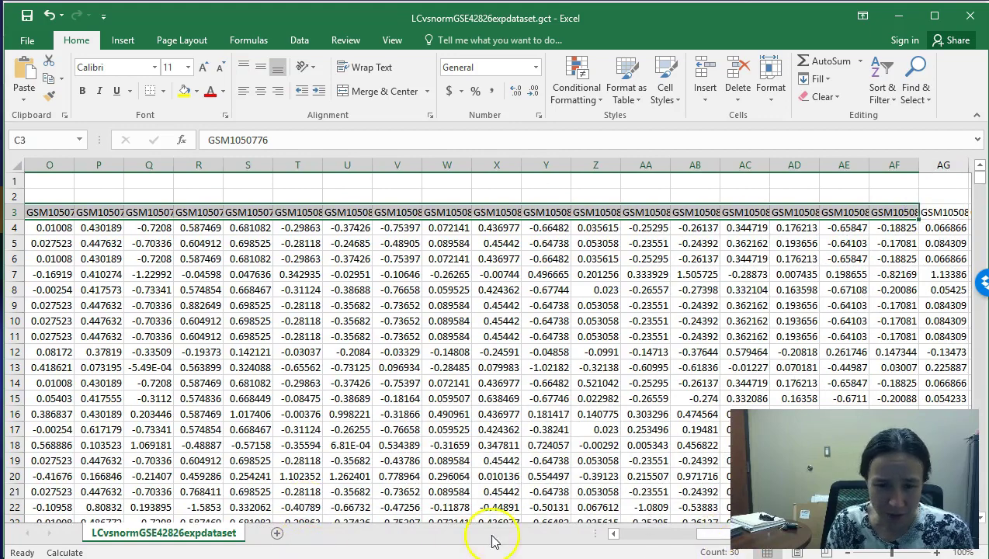
left_click(643, 541)
left_click(108, 195)
left_click_drag(39, 212, 47, 512)
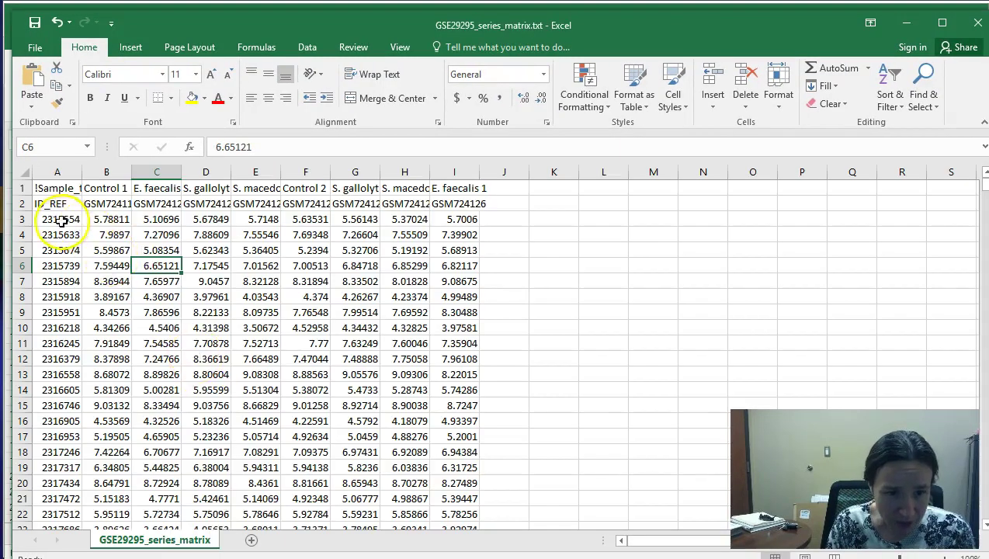
Minimize the series matrix and dataset workbooks to reveal the LCnormdatasetCLS.cls window
left_click(60, 221)
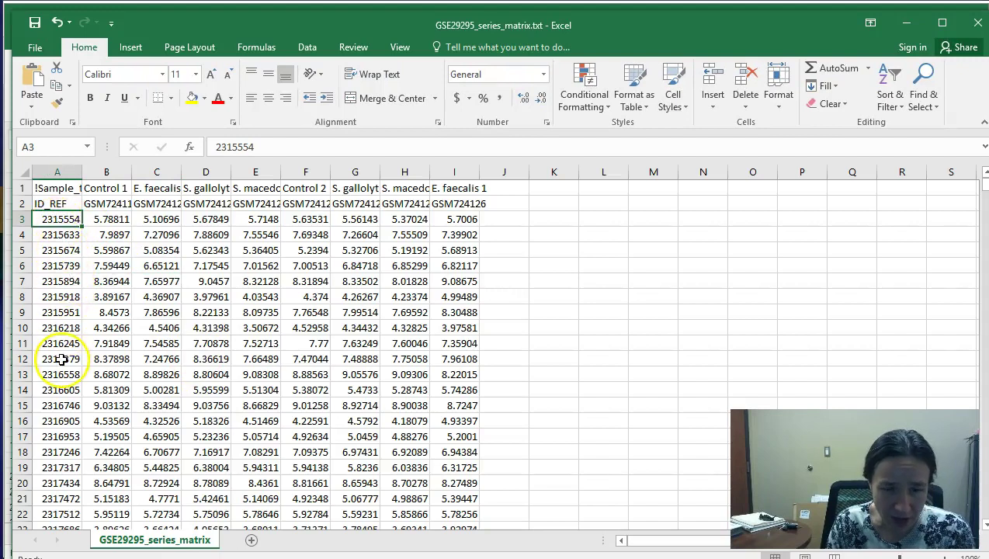
left_click(898, 28)
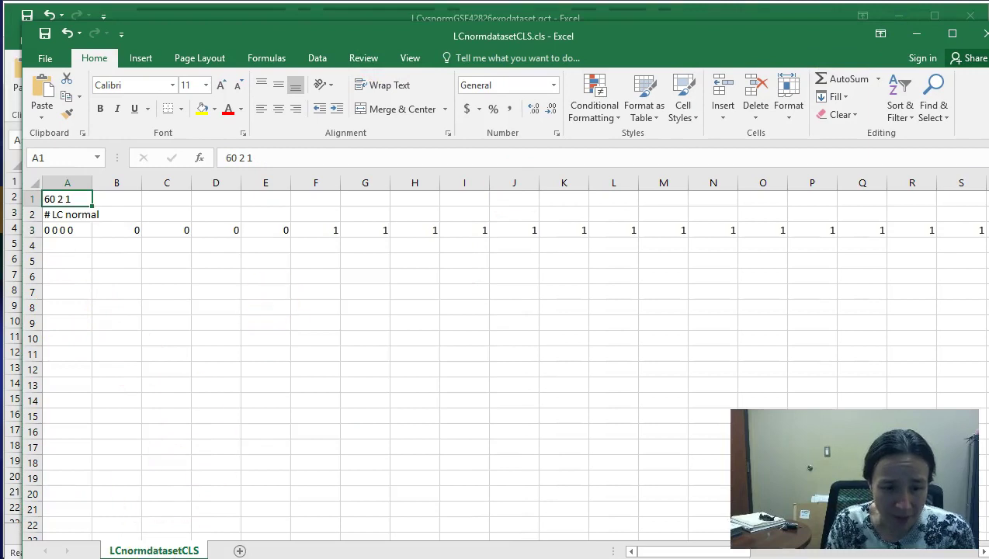
left_click(307, 554)
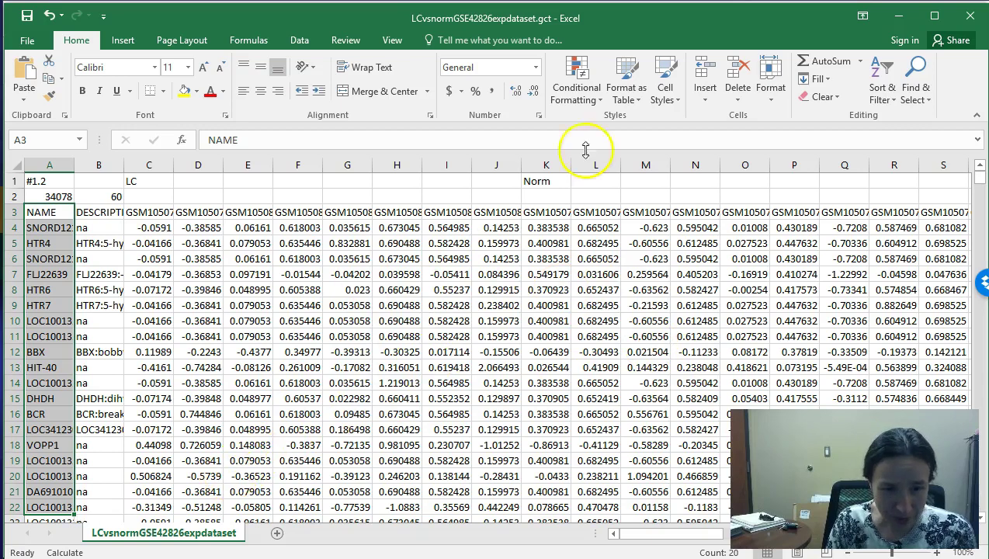
left_click(896, 17)
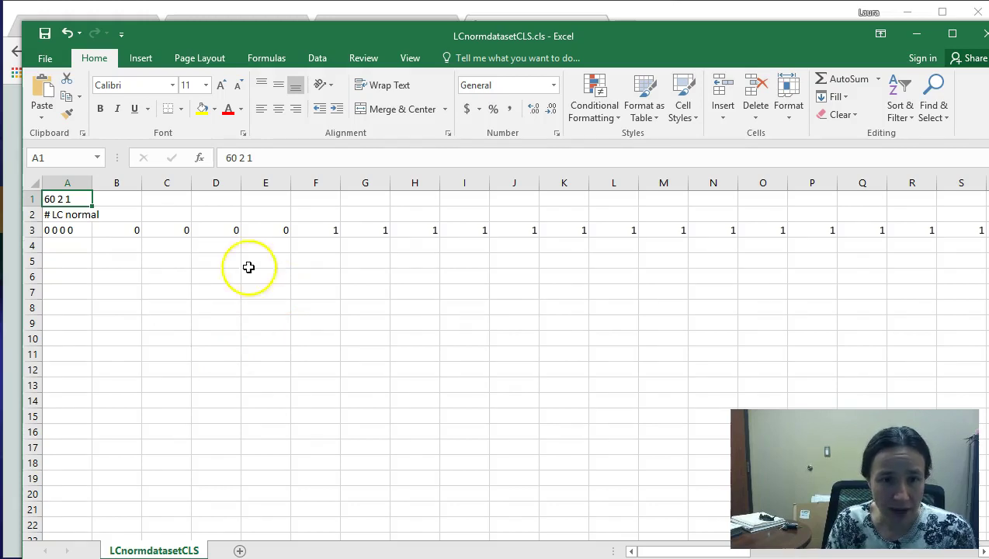
Confirm the class file's Save As type is Text (Tab delimited), then cancel back to the sheet
left_click(45, 58)
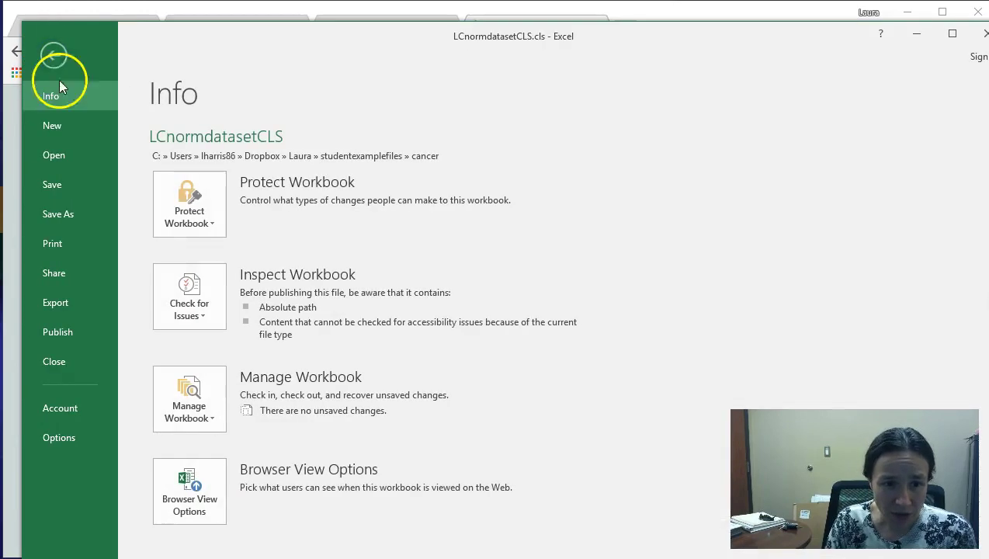
left_click(65, 216)
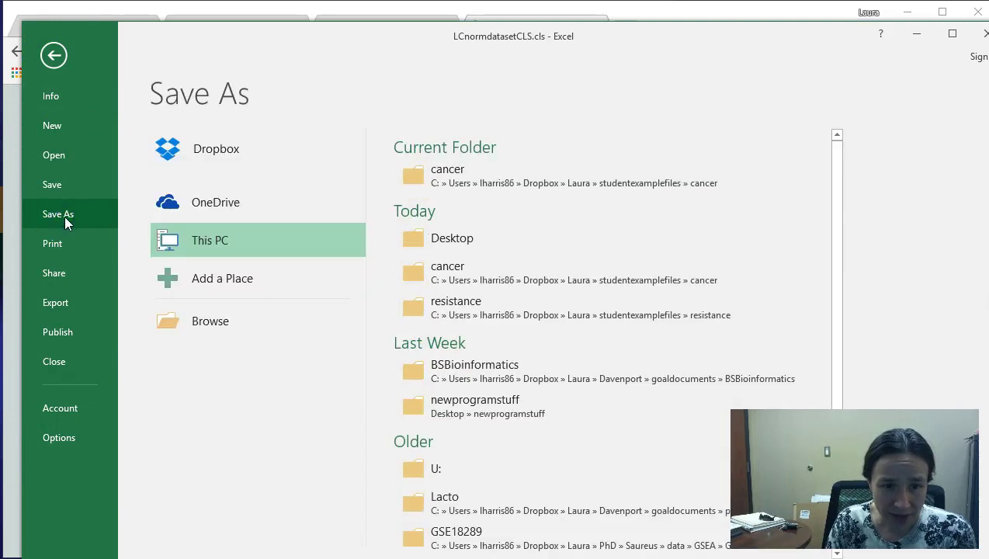
left_click(204, 322)
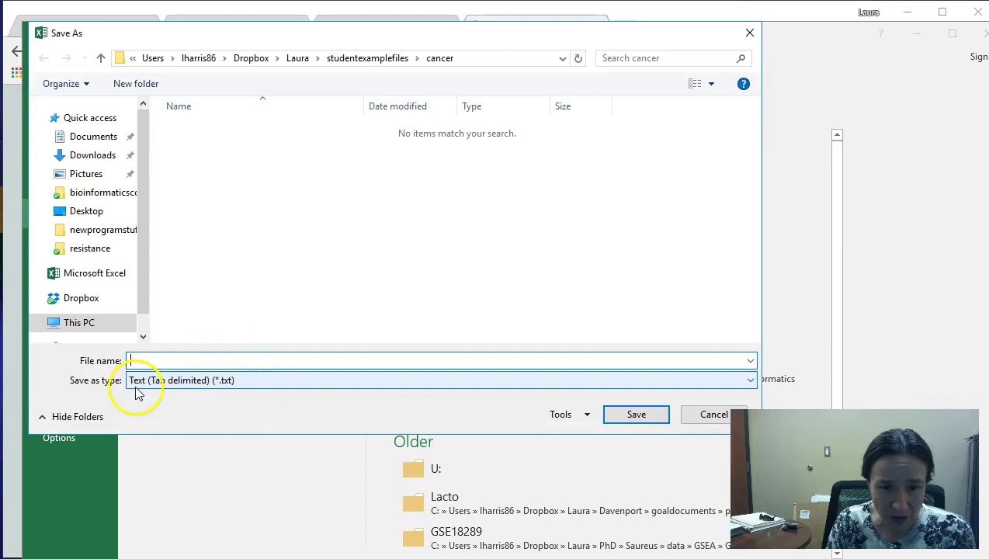
left_click(177, 388)
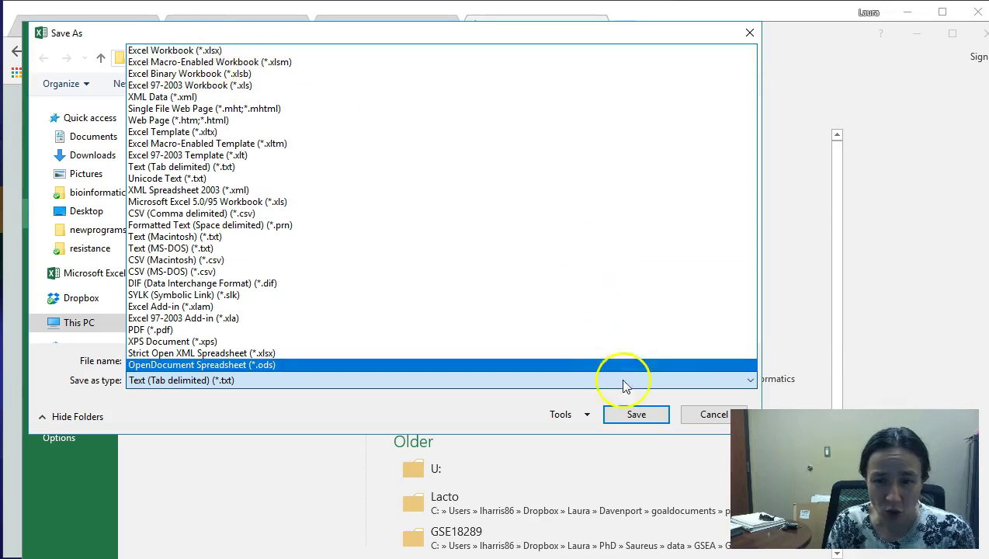
left_click(706, 416)
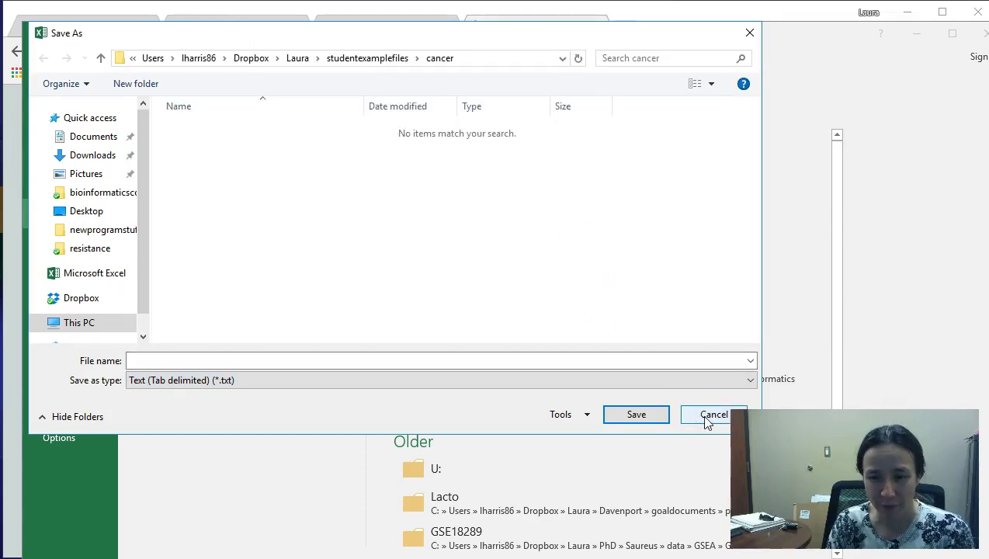
left_click(705, 418)
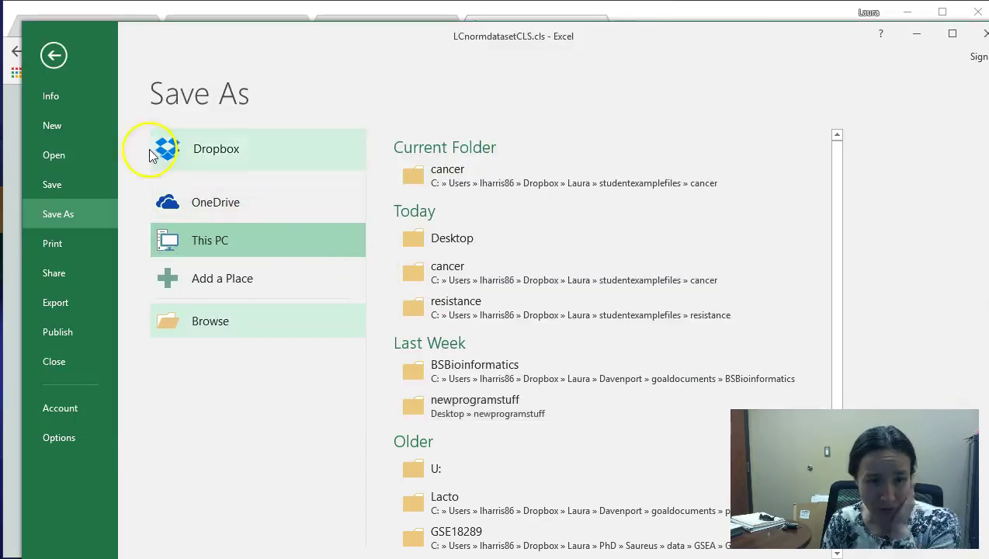
left_click(54, 54)
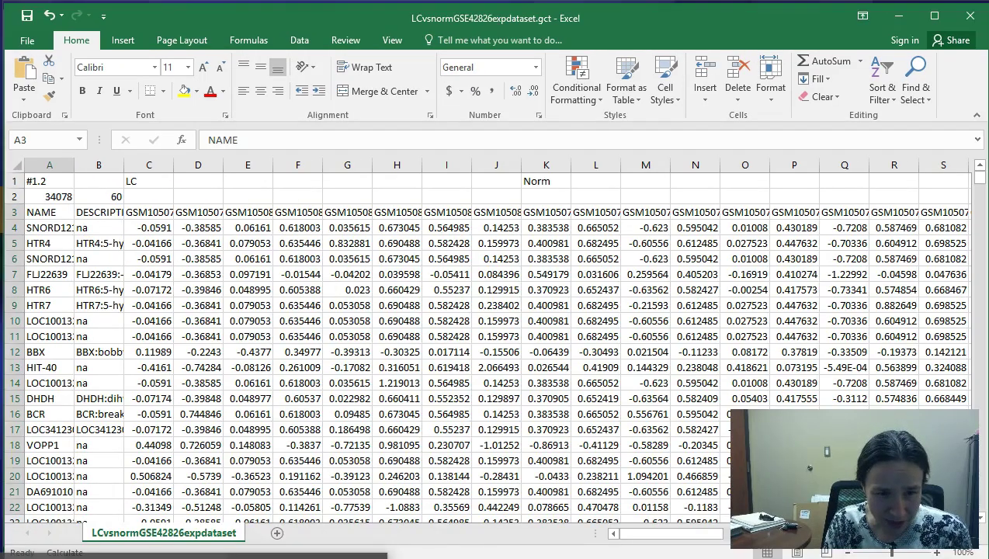
Select row 1 from C1 to column BJ to gauge the LC/Norm groups, then switch to the class file
left_click_drag(152, 181, 976, 182)
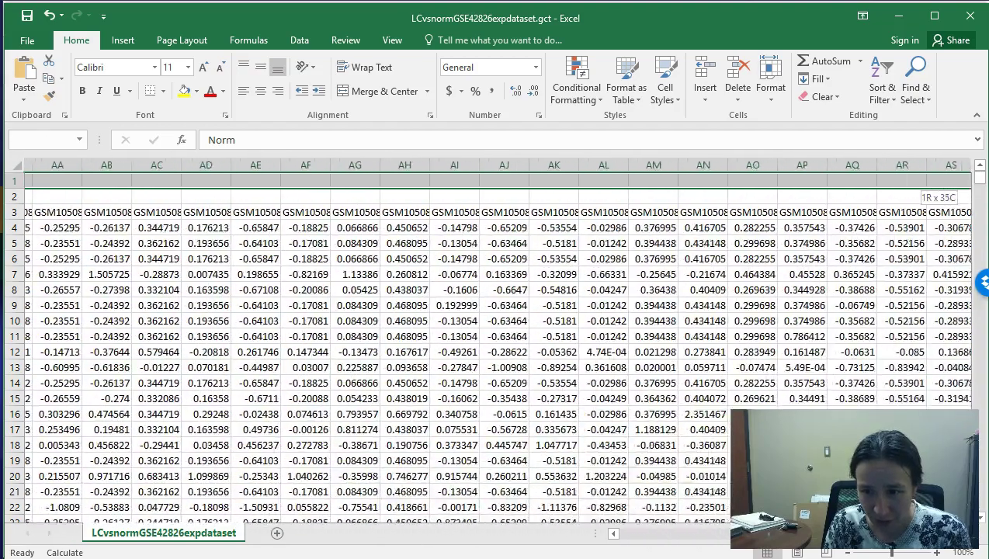
left_click_drag(976, 183, 908, 183)
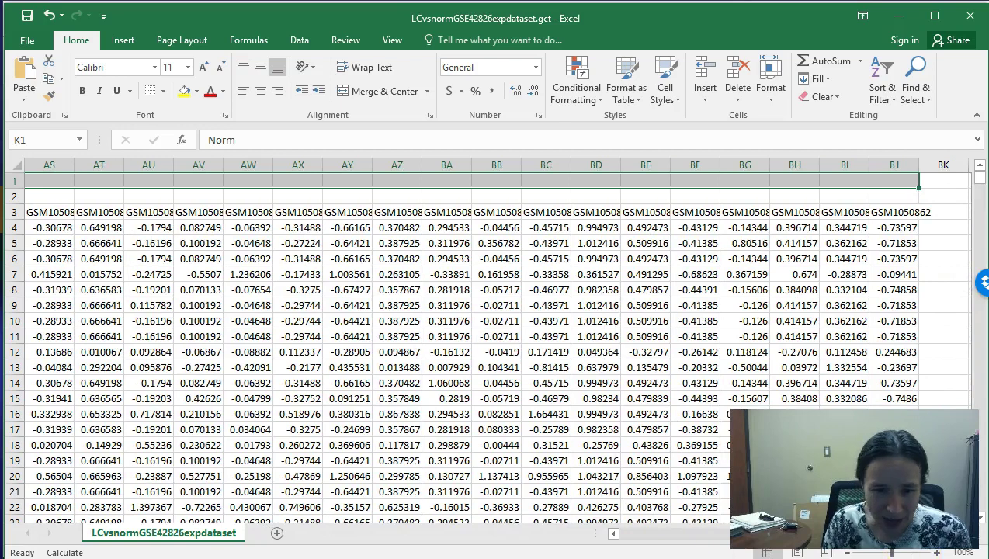
key("alt+Tab")
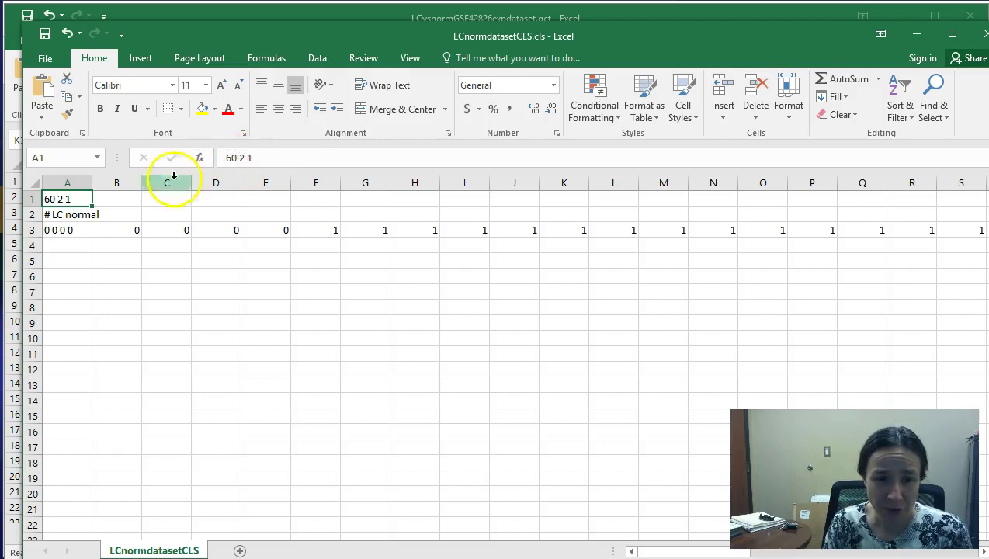
Compare the class-name line with the dataset's row 3 sample headers, narrowing to the Norm samples
left_click(83, 217)
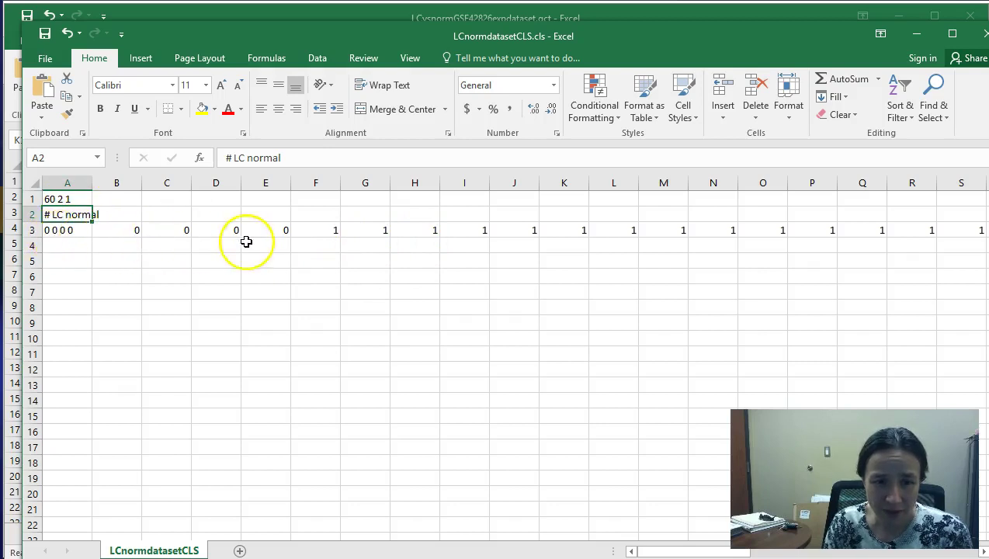
left_click(501, 16)
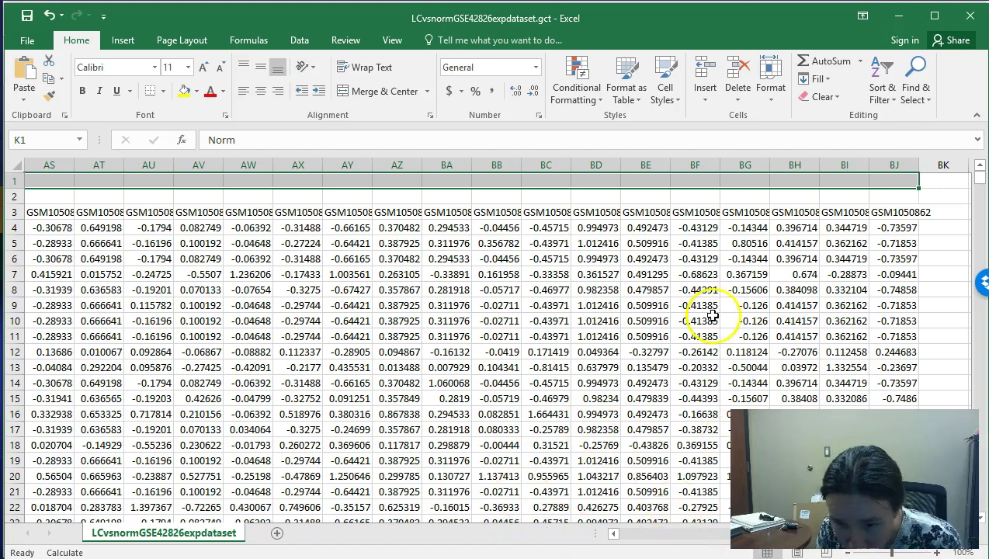
left_click_drag(894, 211, 4, 228)
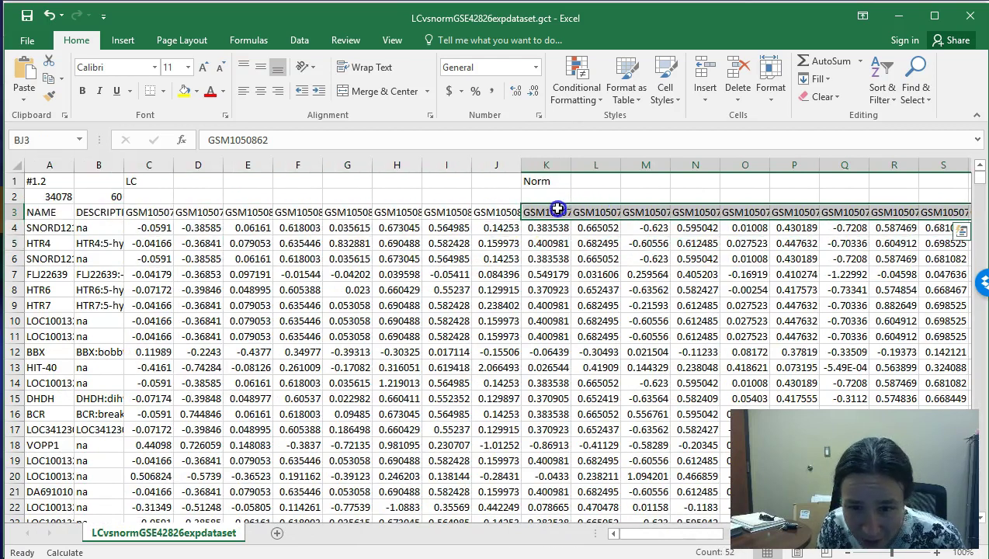
left_click_drag(4, 229, 551, 210)
Select the 0/1 class label row in the LCnormdatasetCLS class file
key("alt+Tab")
left_click(333, 233)
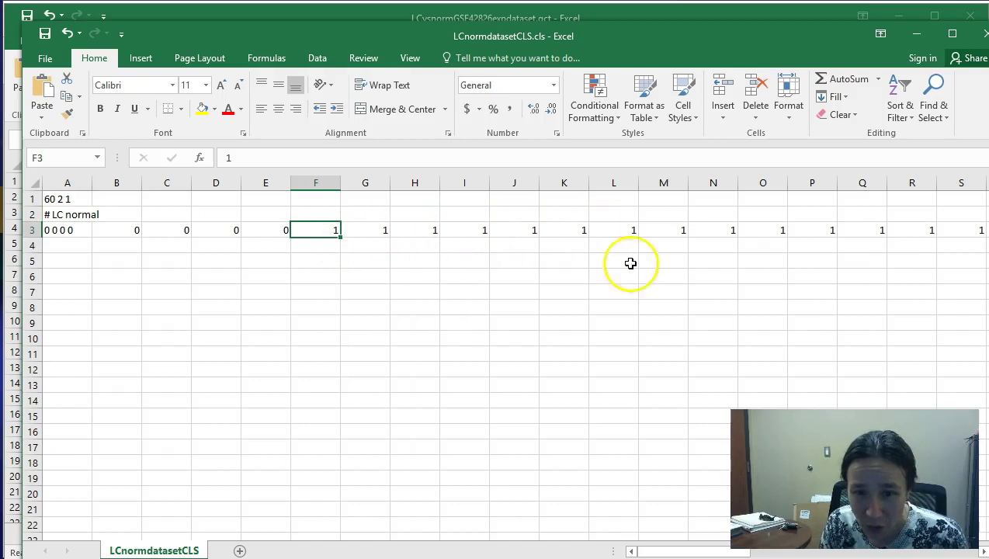
left_click_drag(691, 551, 861, 551)
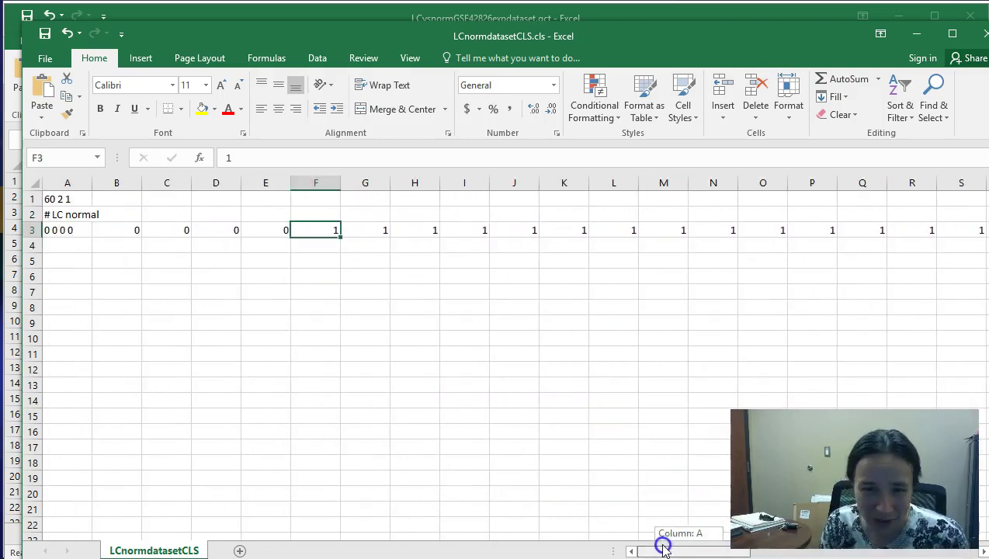
left_click_drag(862, 551, 663, 545)
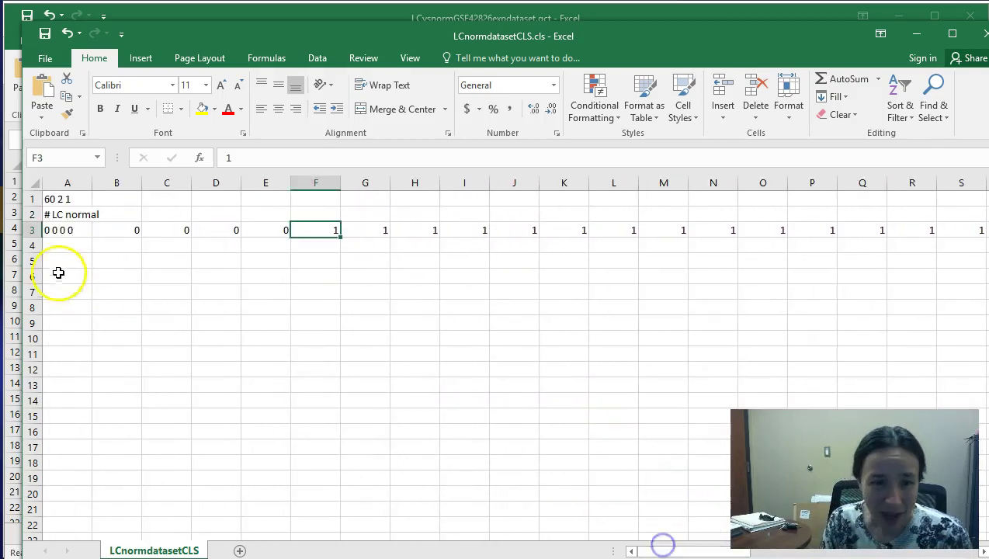
left_click(32, 231)
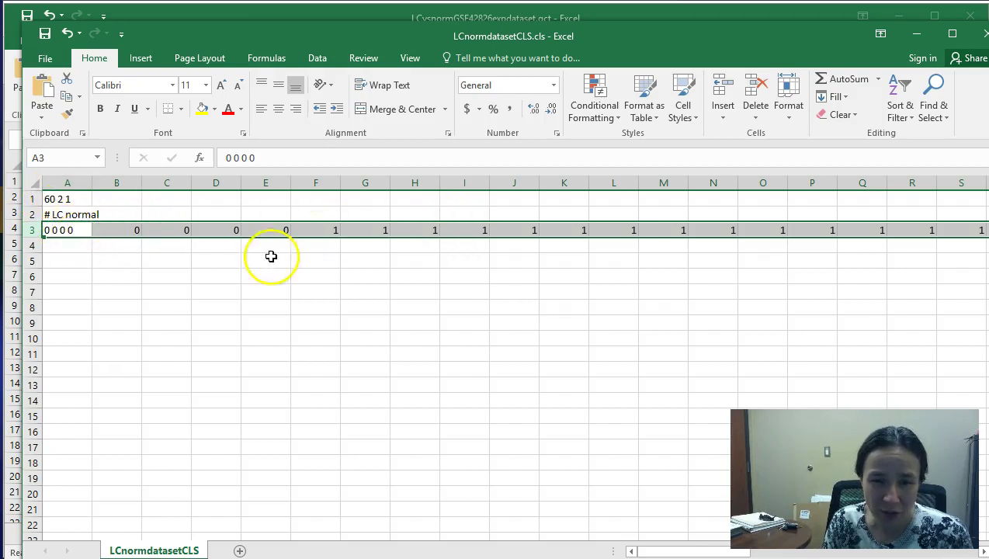
Check the dataset's version line and 34078/60 counts, then close both workbooks
left_click(582, 19)
left_click(204, 322)
left_click_drag(43, 180, 91, 198)
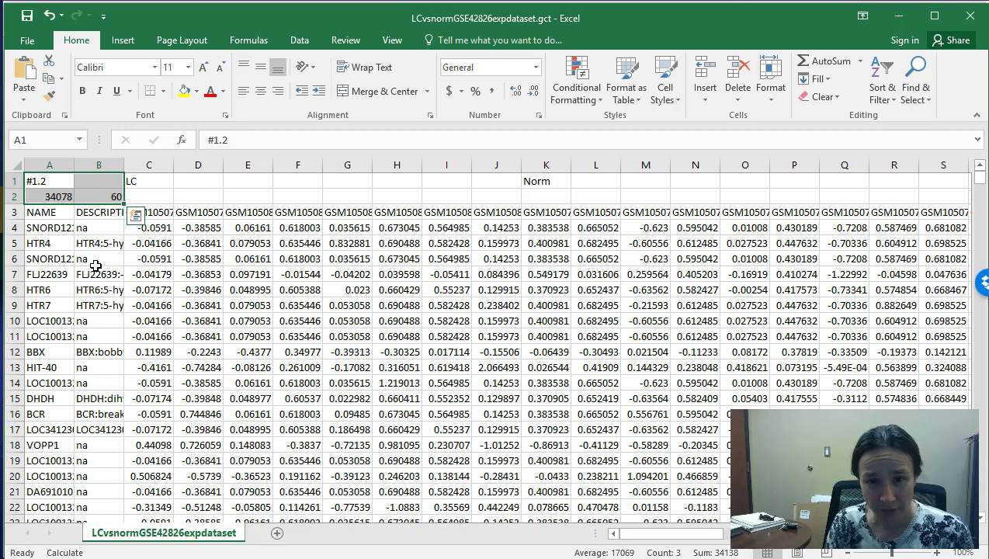
left_click(972, 16)
left_click(972, 15)
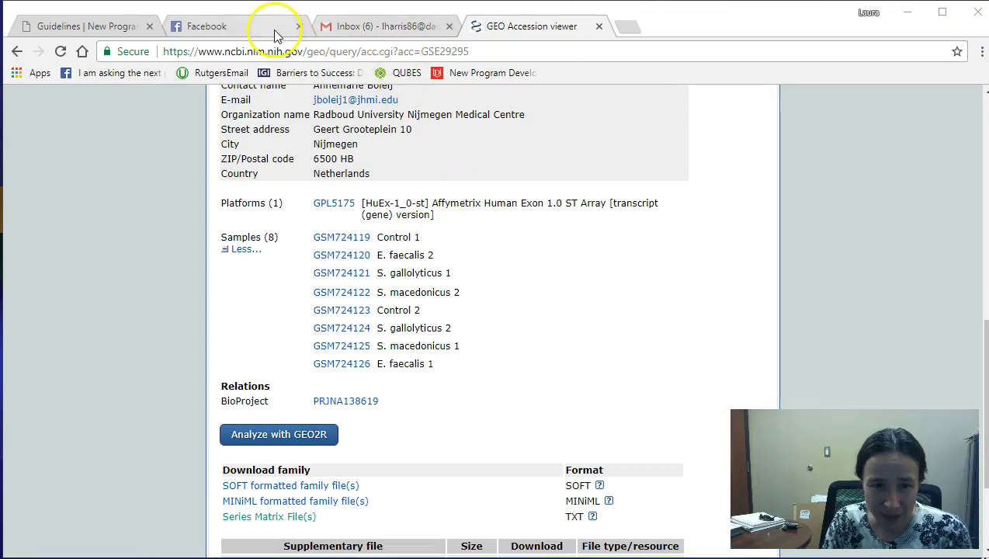
Open GSEA's Load data file browser and look through the folder locations, including Documents
key("alt+Tab")
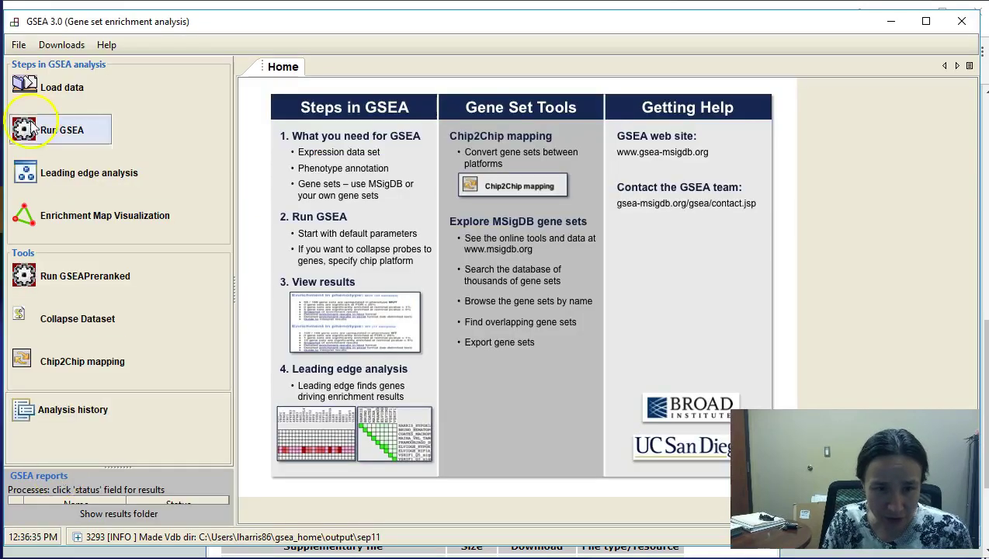
left_click(59, 84)
left_click(411, 133)
left_click(394, 134)
scroll(403, 184, "up", 3)
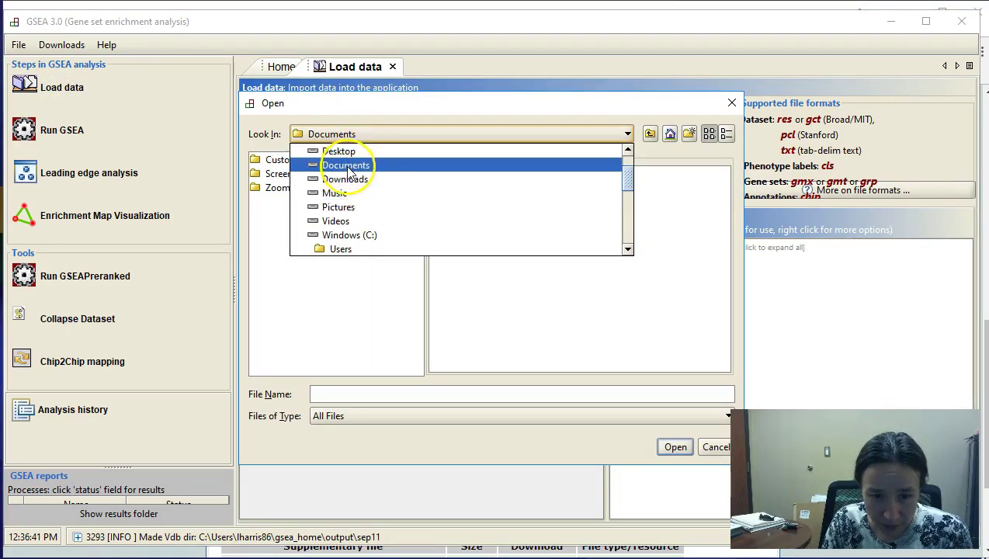
scroll(348, 172, "down", 2)
scroll(353, 186, "down", 2)
scroll(360, 211, "down", 1)
scroll(360, 213, "down", 1)
scroll(357, 211, "up", 2)
scroll(353, 212, "up", 1)
scroll(349, 214, "up", 2)
scroll(349, 213, "up", 4)
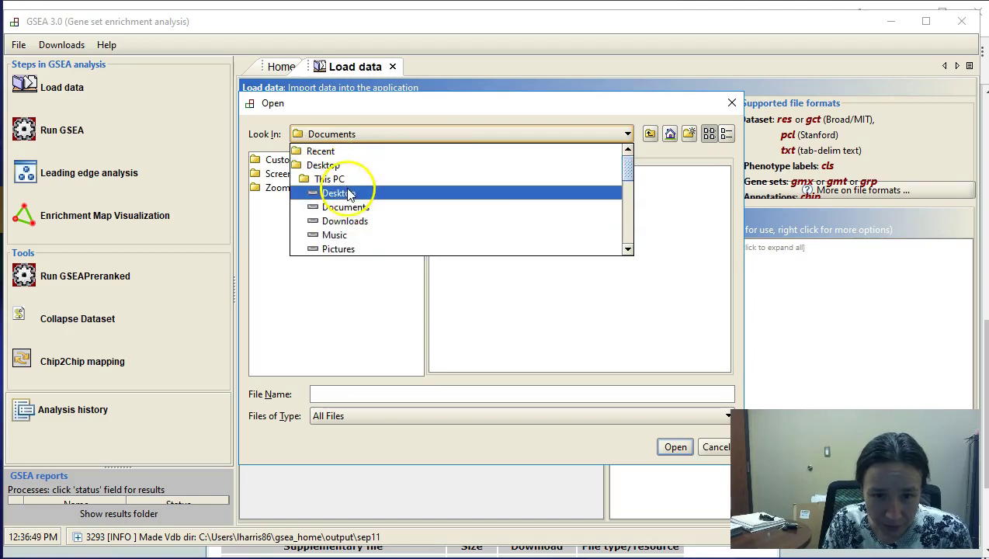
left_click(347, 207)
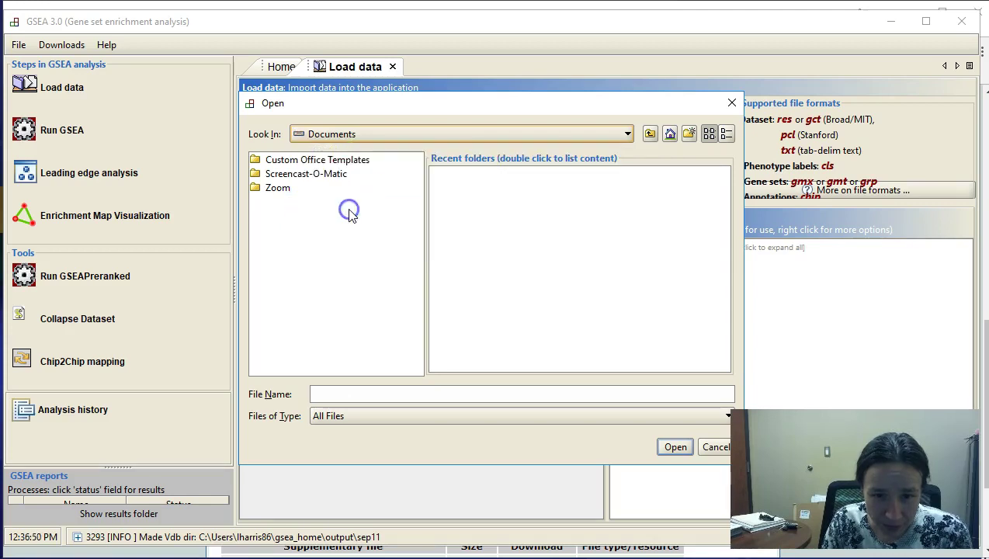
From the Desktop, select LCnormdatasetCLS.cls and LCvsnormGSE42826expdataset.gct and load both
left_click(359, 132)
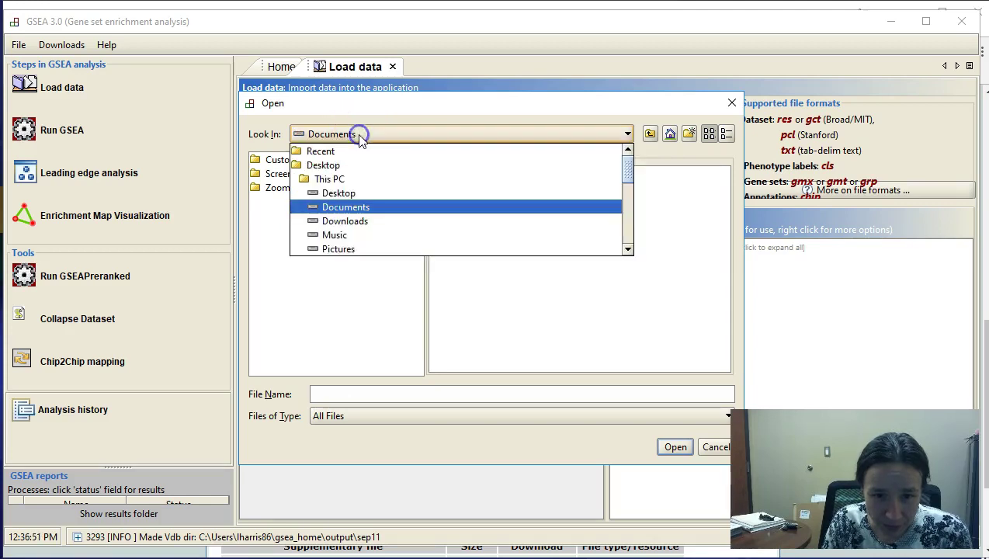
left_click(326, 164)
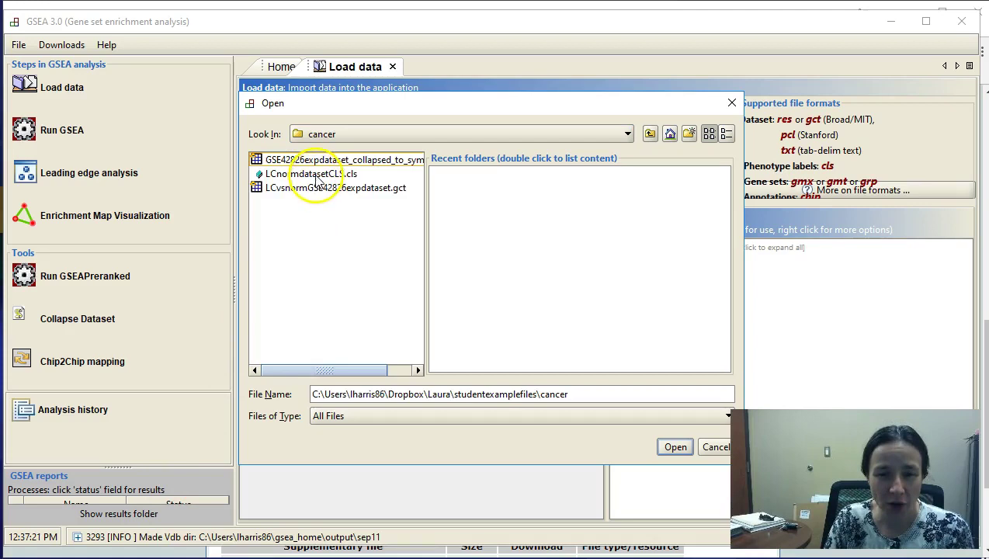
left_click(316, 177)
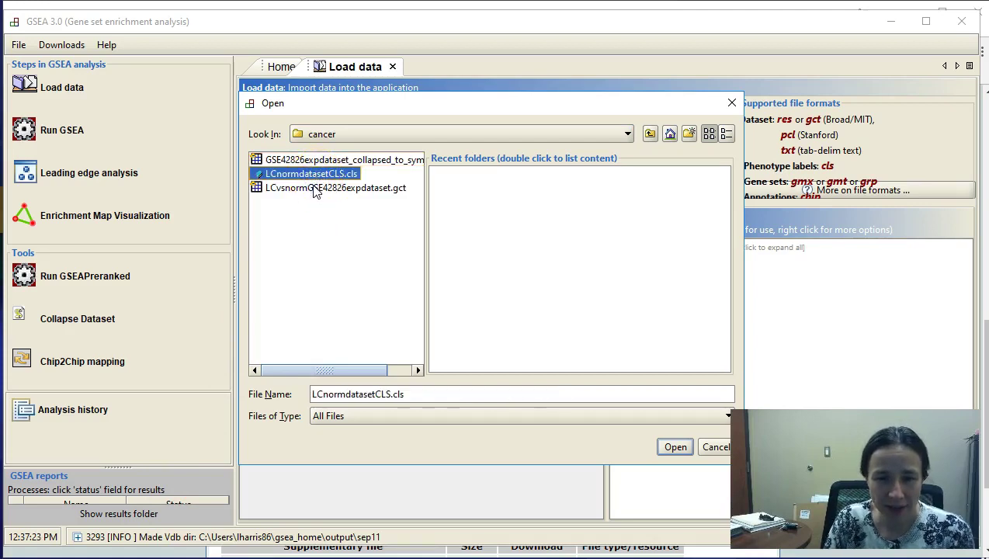
left_click(316, 189, "ctrl")
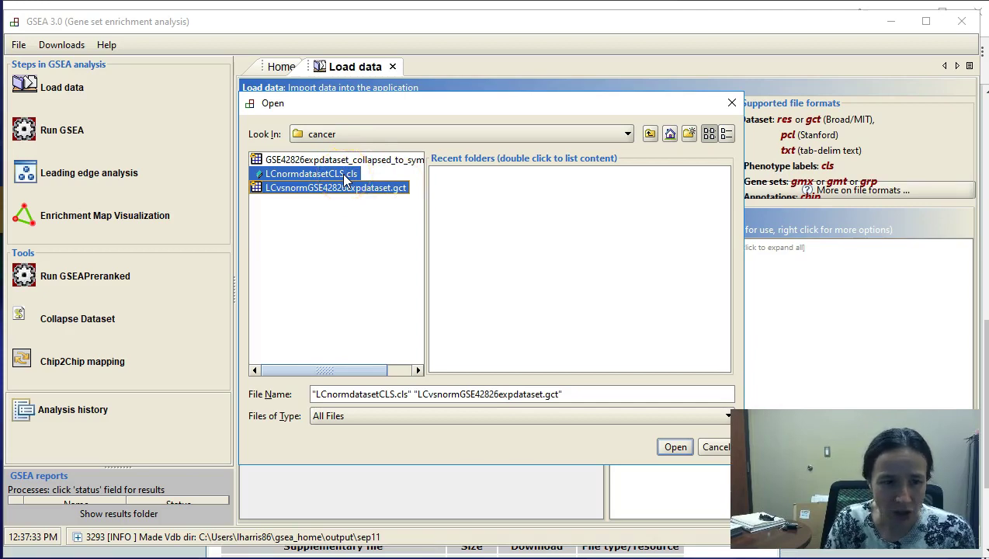
left_click(665, 450)
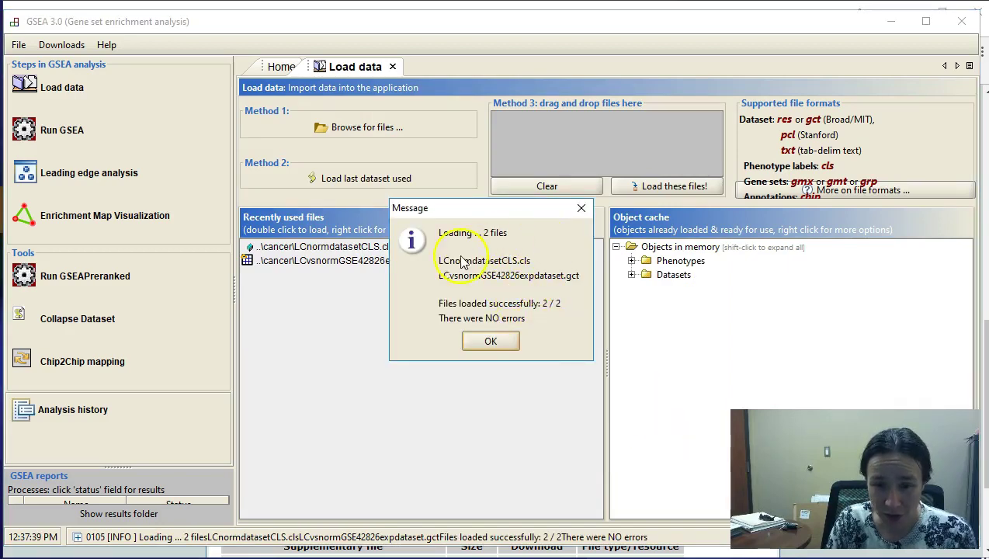
Dismiss the files-loaded message and go to the Run GSEA form
left_click(490, 342)
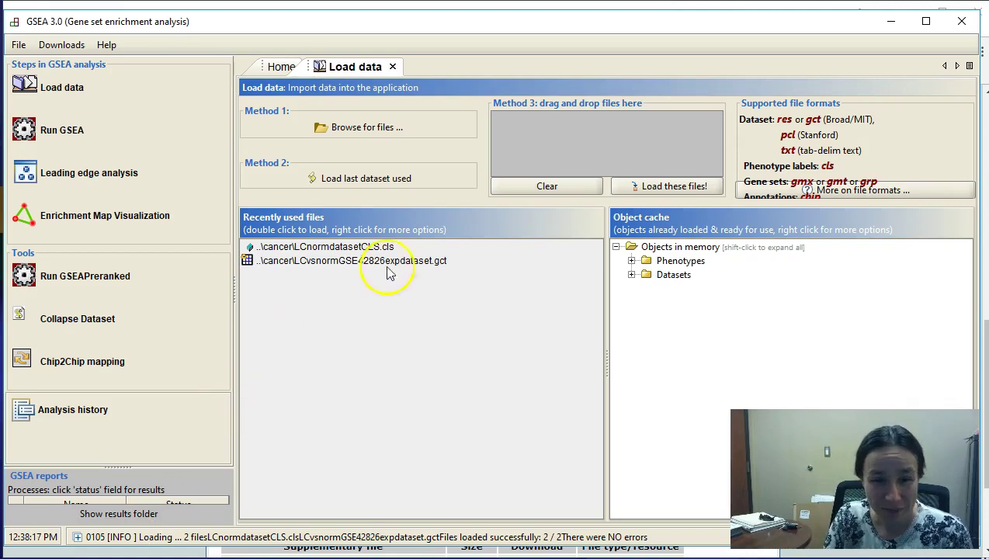
left_click(82, 142)
Choose LCvsnormGSE42826expdataset and LC_versus_normal phenotype labels, briefly checking the GEO page
left_click(485, 132)
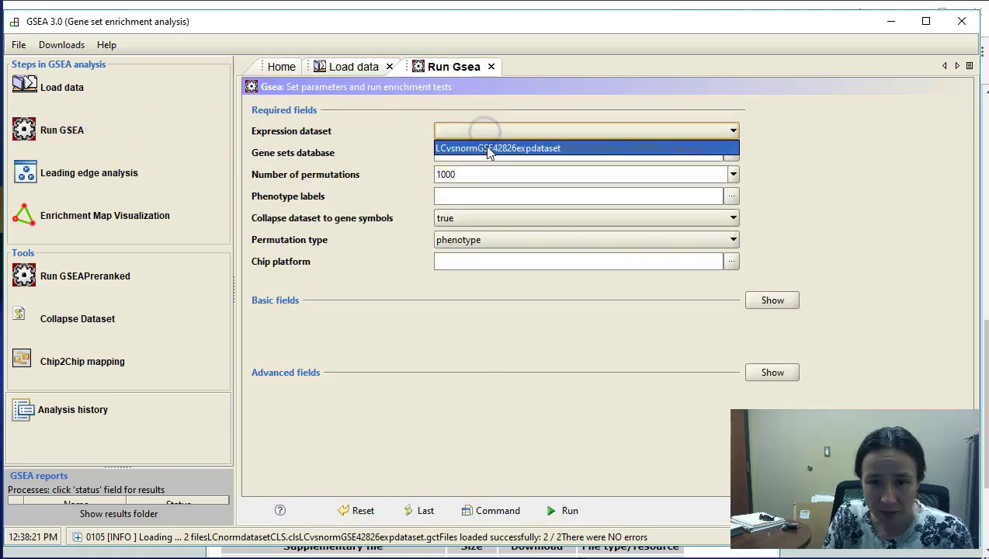
left_click(731, 195)
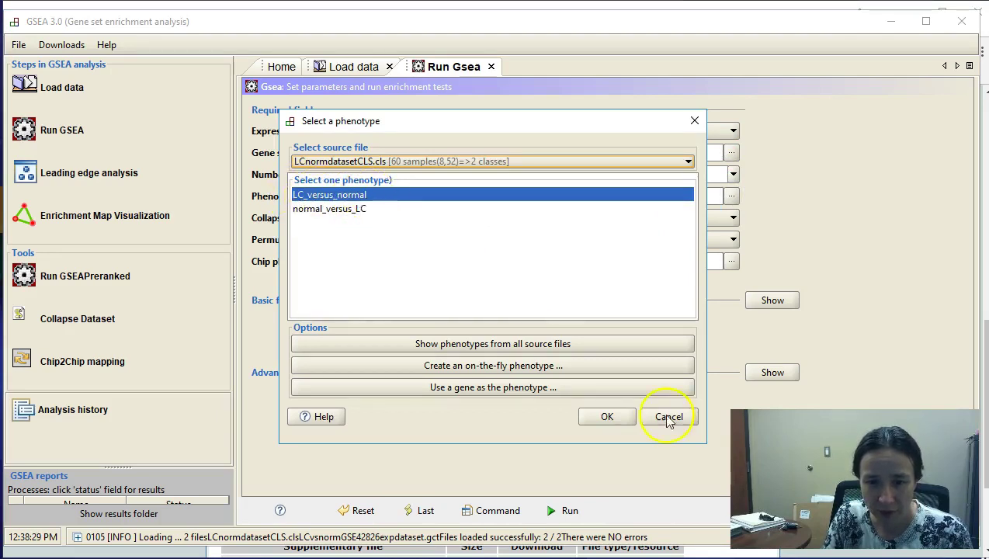
left_click(613, 416)
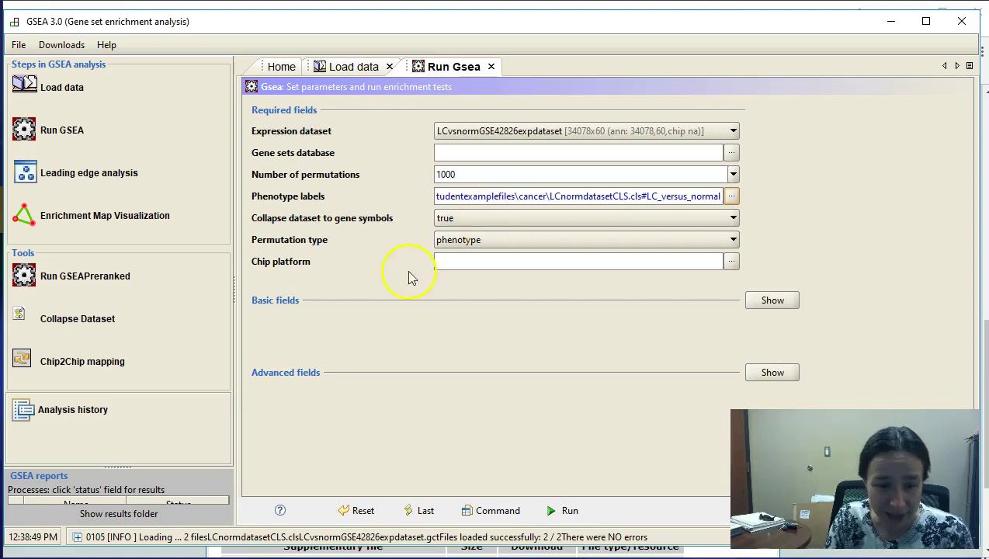
key("alt+Tab")
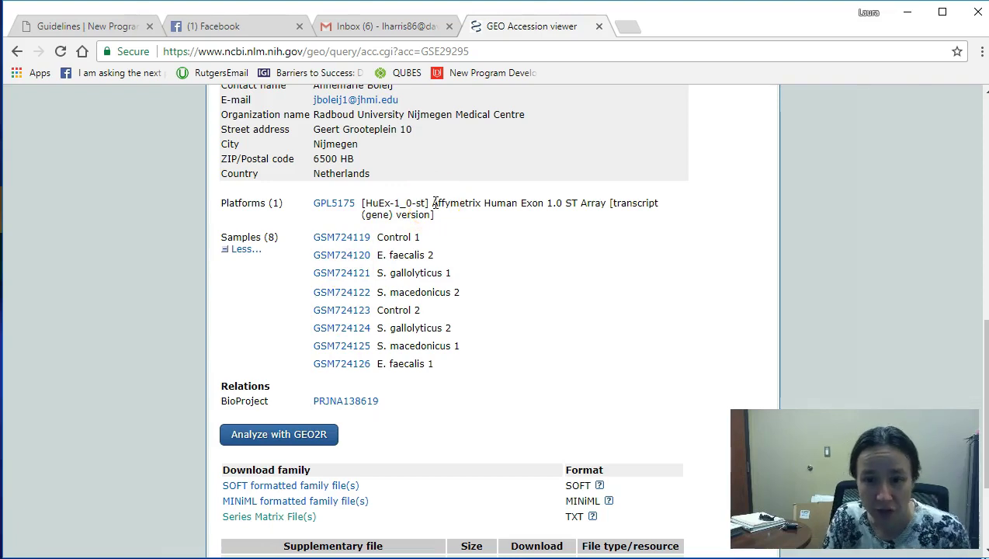
key("alt+Tab")
Pick ilmn_HumanHT_12_V3_0_R3_11283641_A.chip from the chip platform list
left_click(731, 261)
scroll(441, 237, "down", 2)
scroll(441, 237, "down", 2)
scroll(441, 237, "down", 1)
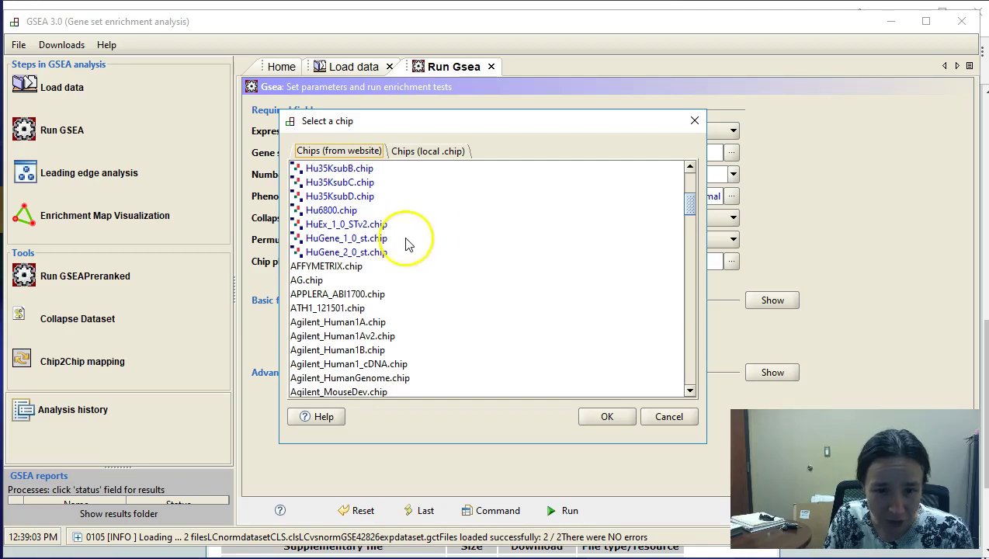
scroll(326, 345, "down", 1)
scroll(328, 354, "down", 1)
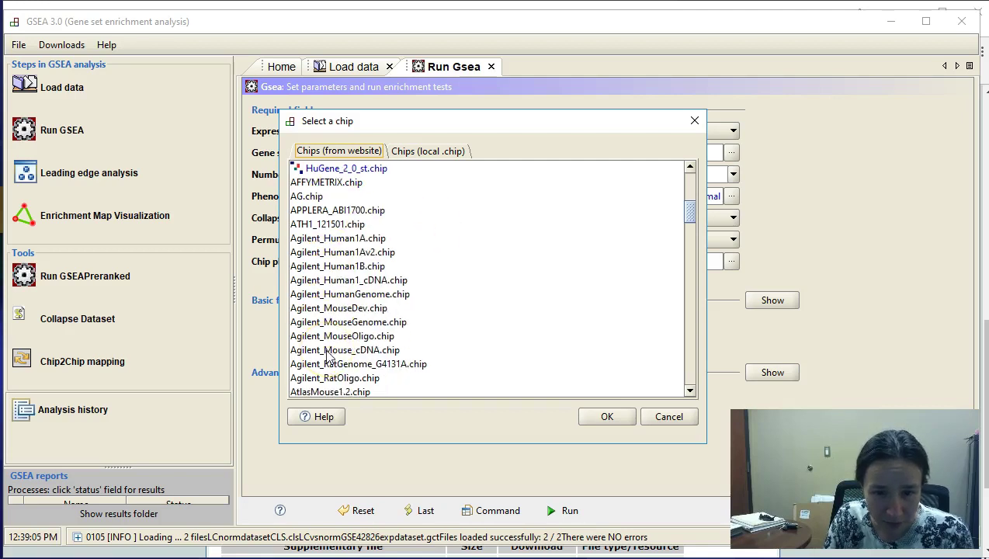
scroll(331, 357, "down", 1)
scroll(331, 359, "up", 1)
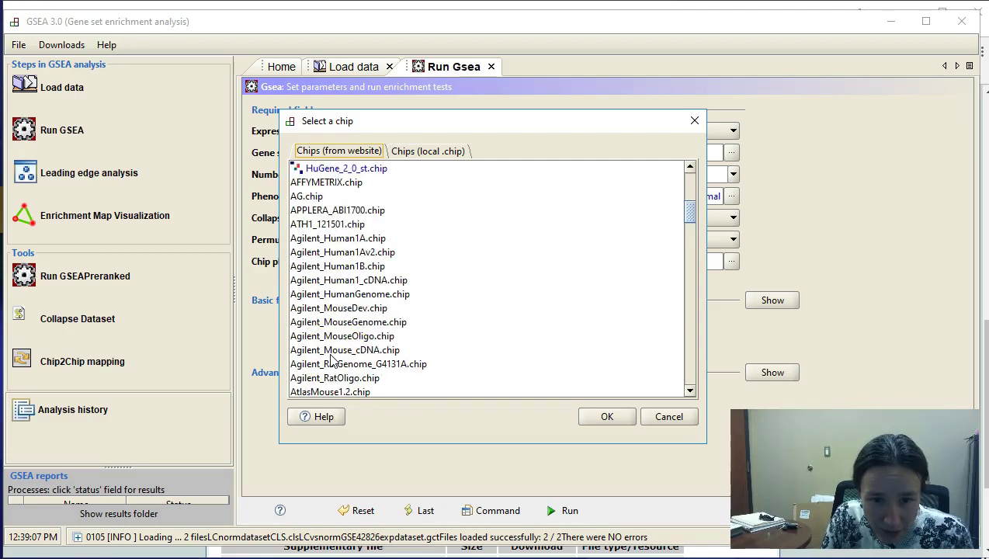
scroll(332, 358, "up", 3)
scroll(332, 358, "up", 1)
scroll(332, 359, "up", 3)
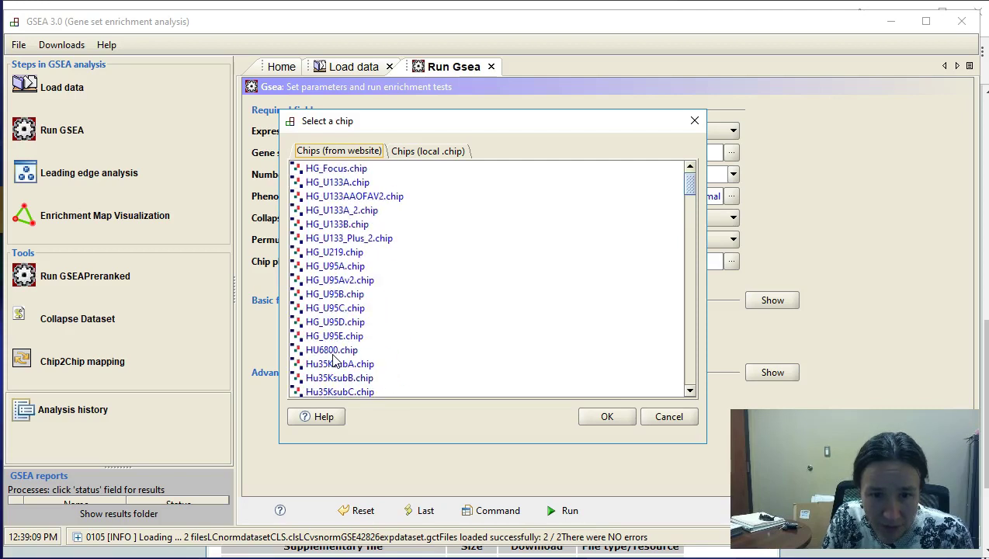
scroll(332, 359, "down", 4)
scroll(332, 359, "down", 5)
scroll(333, 359, "down", 4)
scroll(332, 358, "down", 5)
scroll(332, 359, "down", 2)
scroll(332, 359, "down", 4)
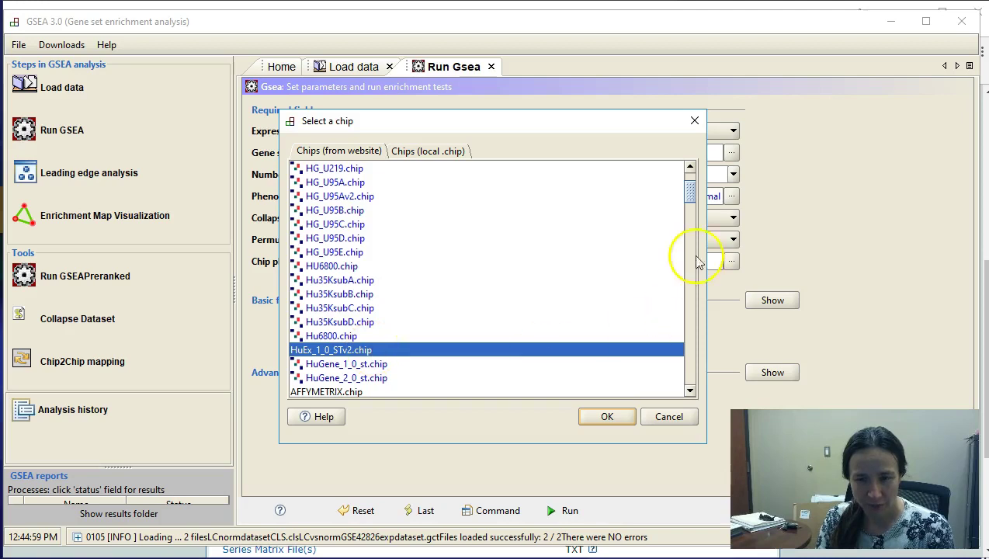
left_click_drag(691, 199, 702, 306)
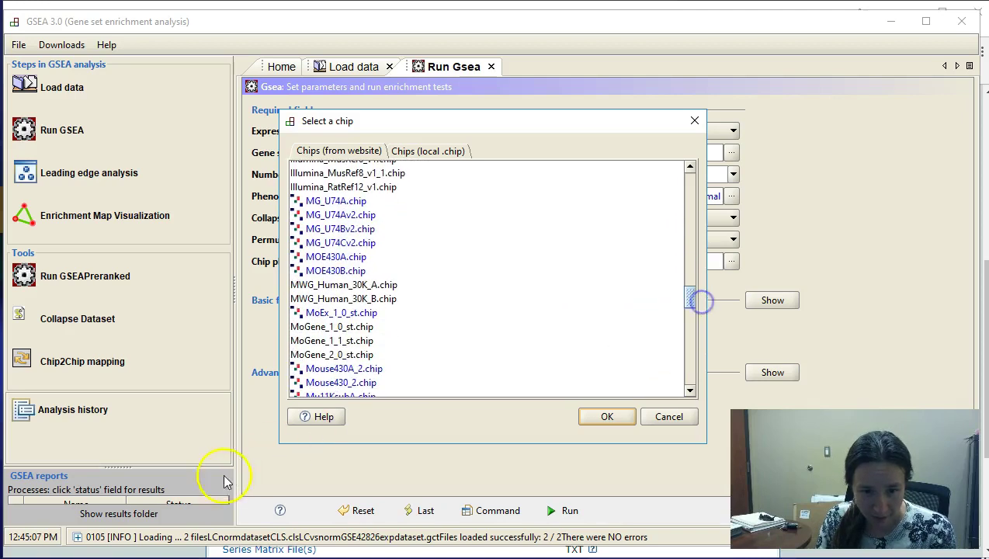
key("Escape")
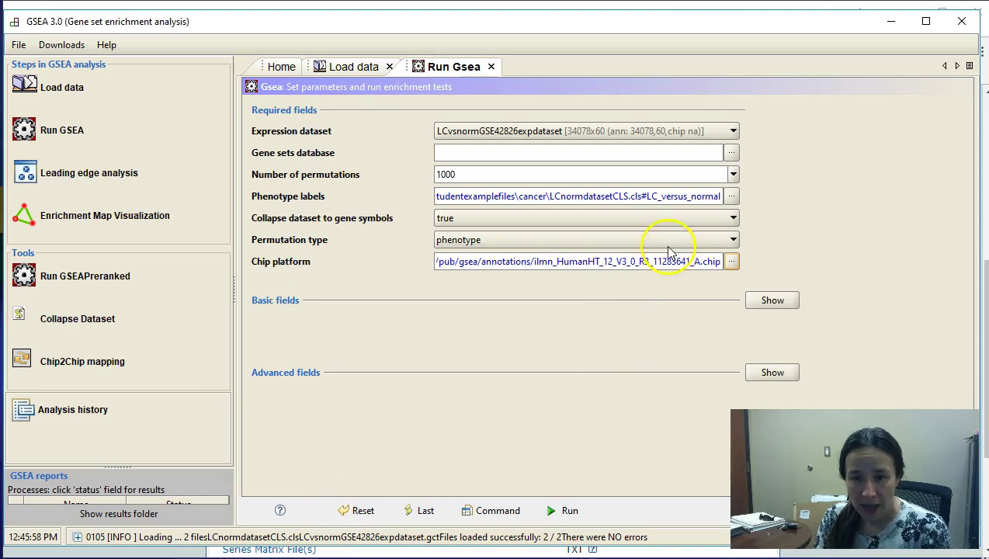
Keep permutation type as phenotype and collapse to gene symbols as true
left_click(665, 242)
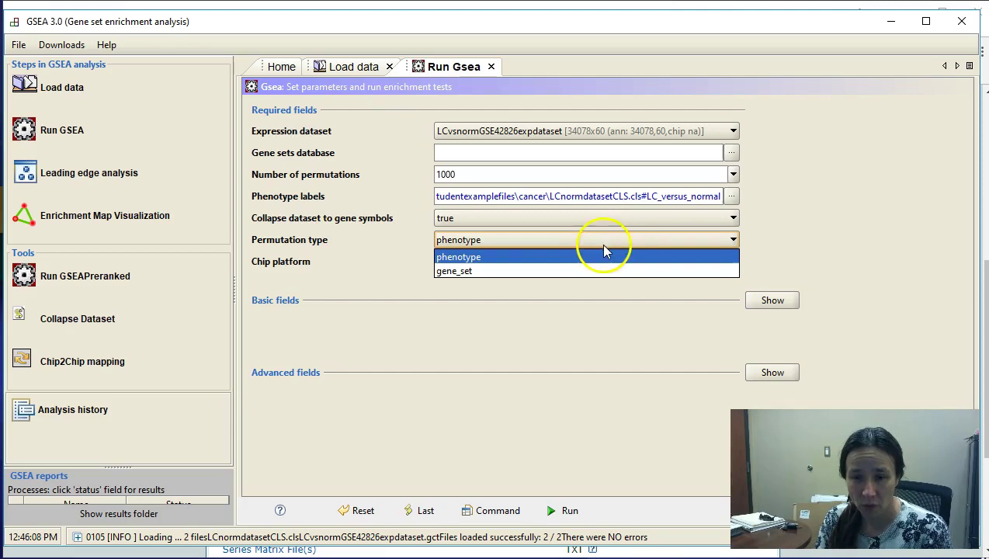
left_click(466, 257)
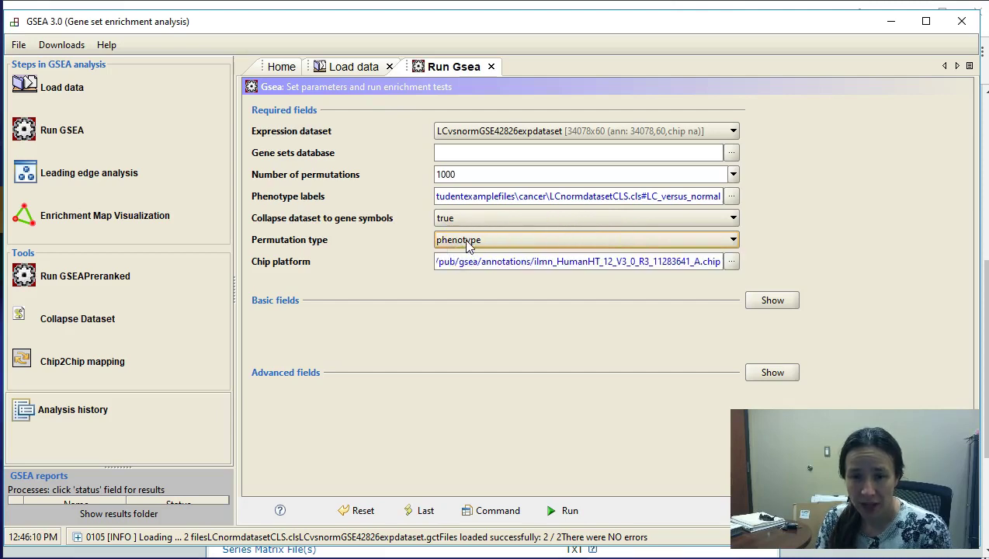
left_click(468, 242)
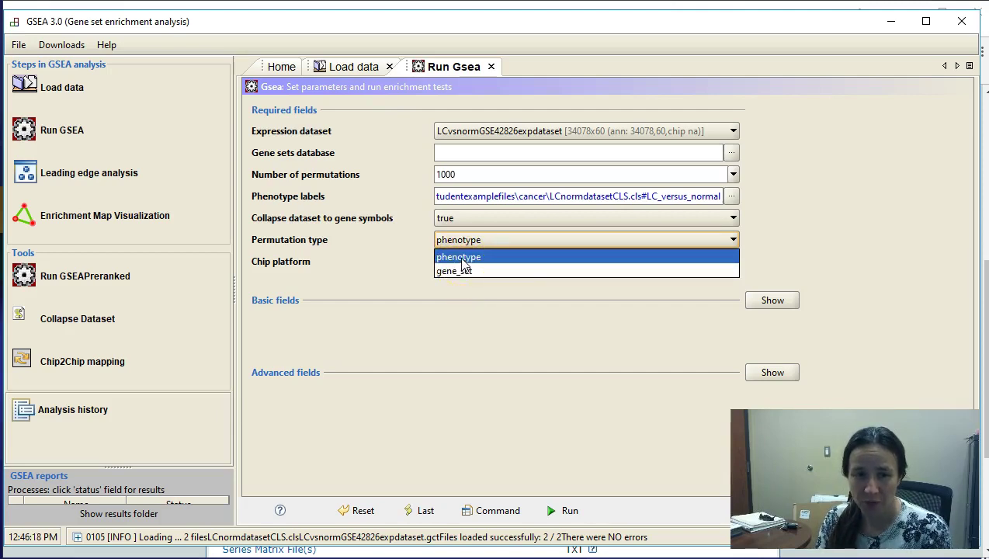
left_click(463, 257)
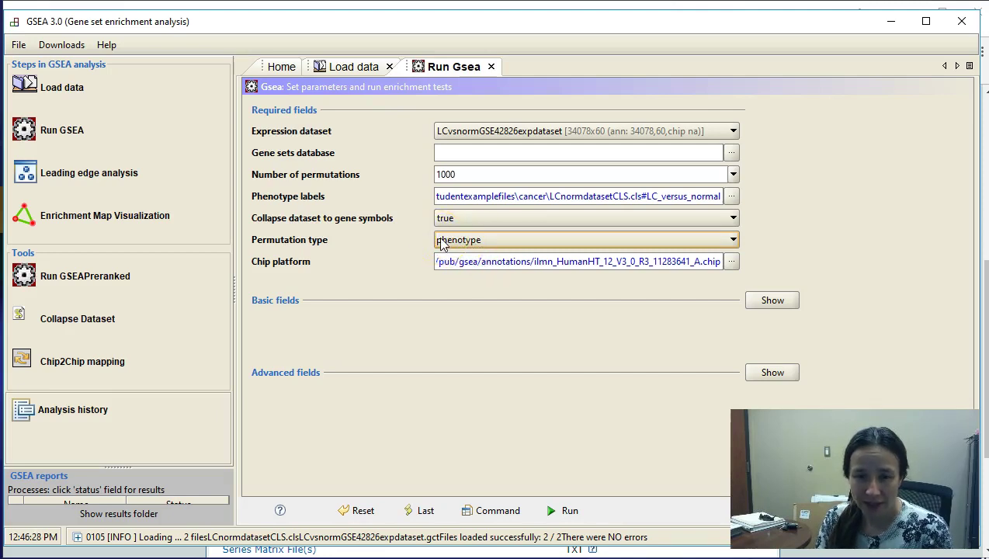
left_click(464, 261)
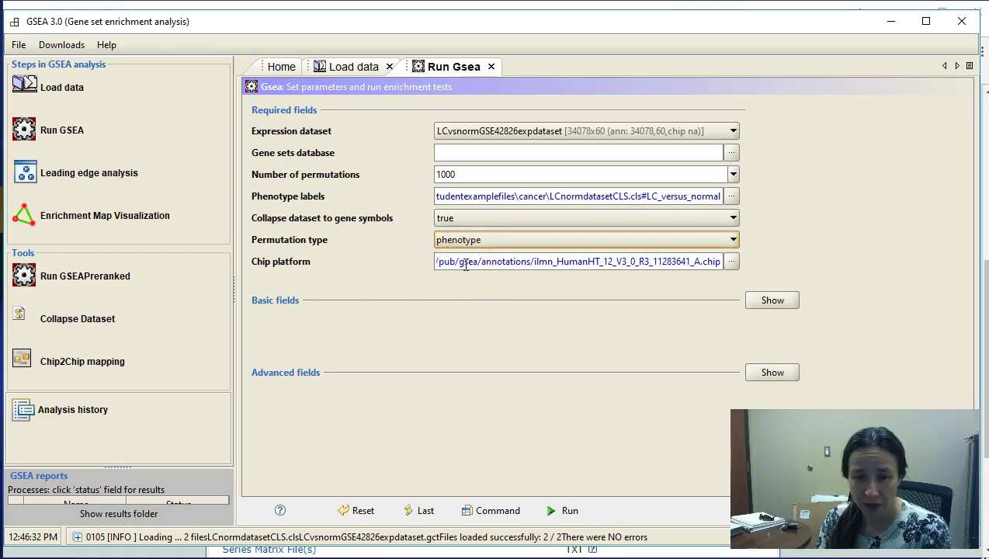
left_click(457, 219)
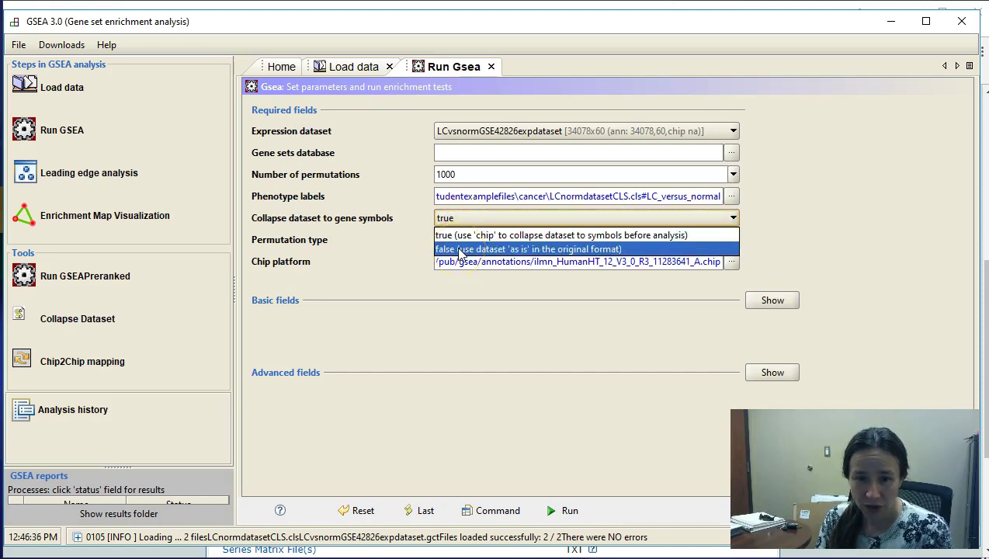
left_click(458, 235)
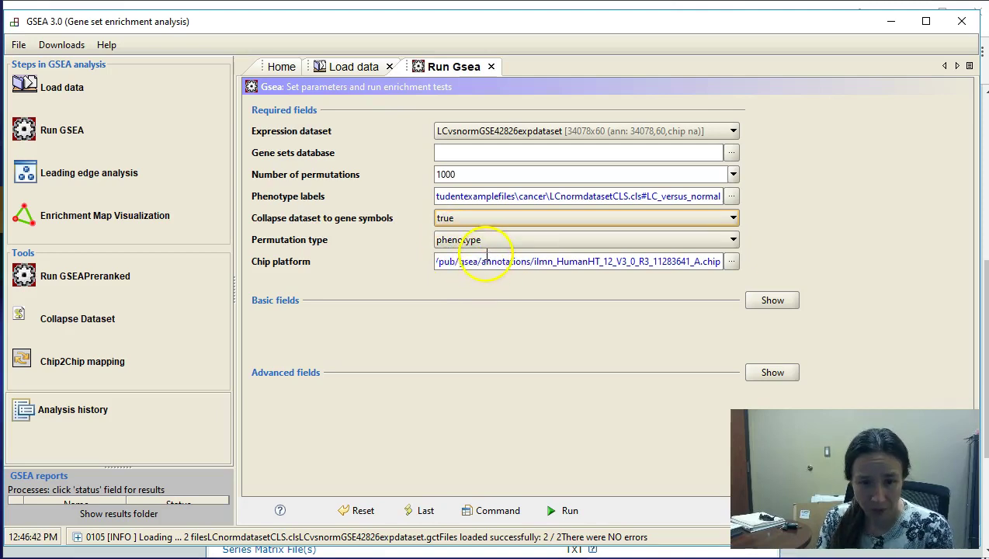
Reveal the basic fields and set the ranking metric to Diff_of_Classes
left_click(773, 303)
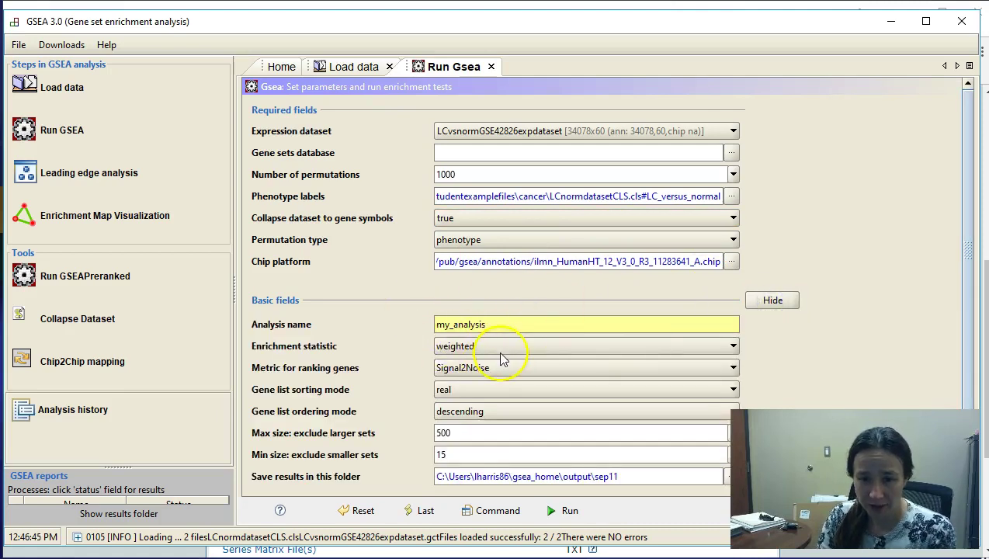
scroll(501, 358, "down", 1)
scroll(502, 361, "down", 1)
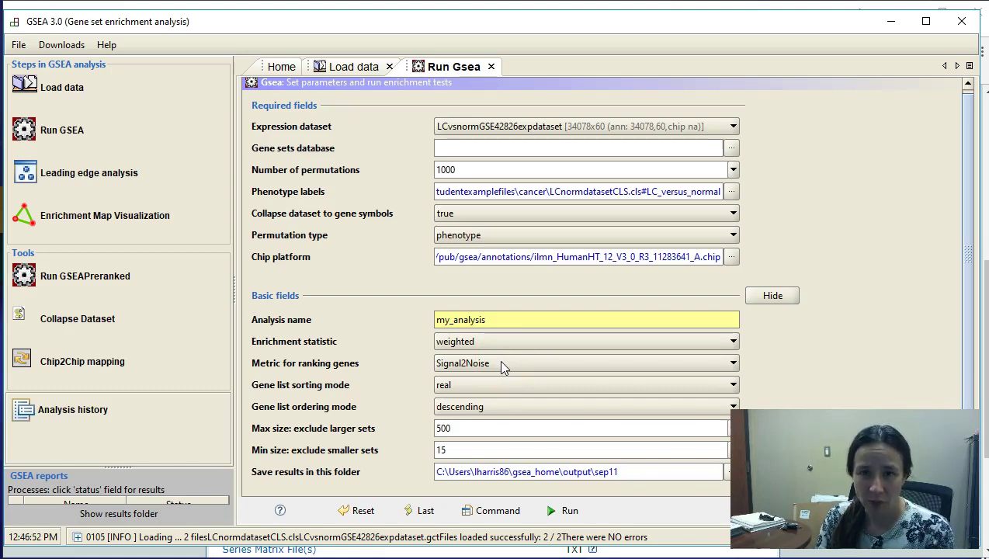
left_click(501, 362)
left_click(501, 393)
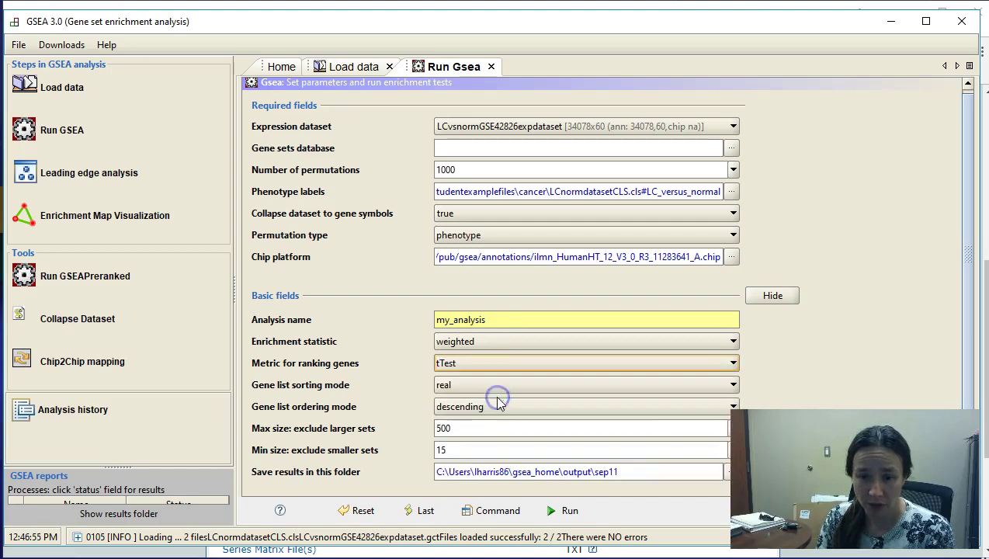
left_click(472, 365)
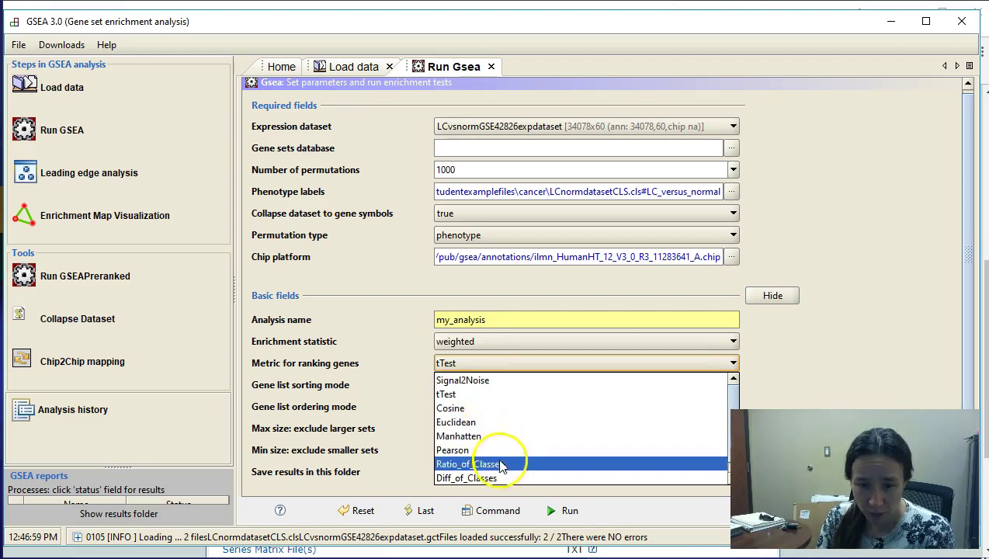
left_click(503, 479)
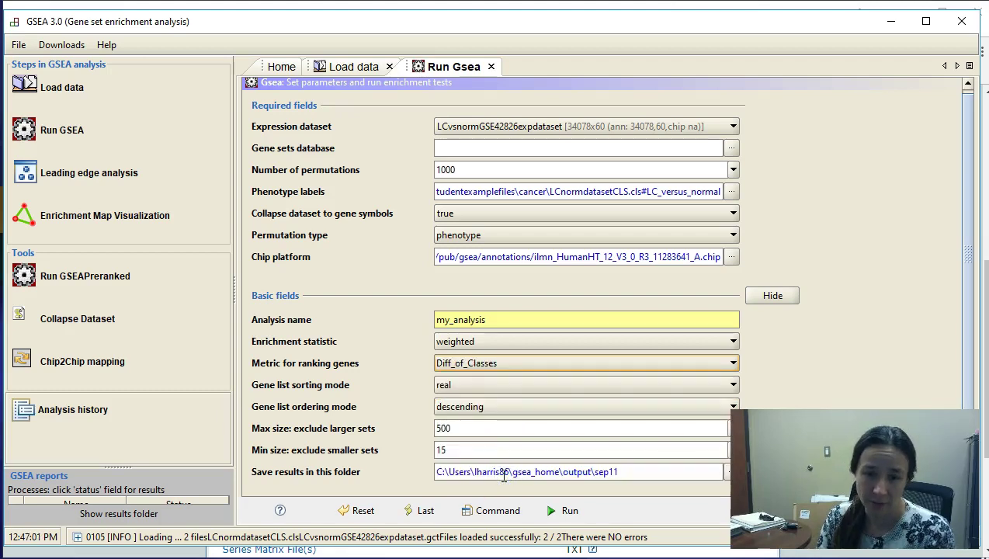
Change the minimum set size from 15 to 1 and name the analysis GSEAtest
left_click_drag(457, 450, 439, 450)
key("BackSpace")
type("1")
left_click_drag(503, 320, 420, 321)
type("GSEAtest")
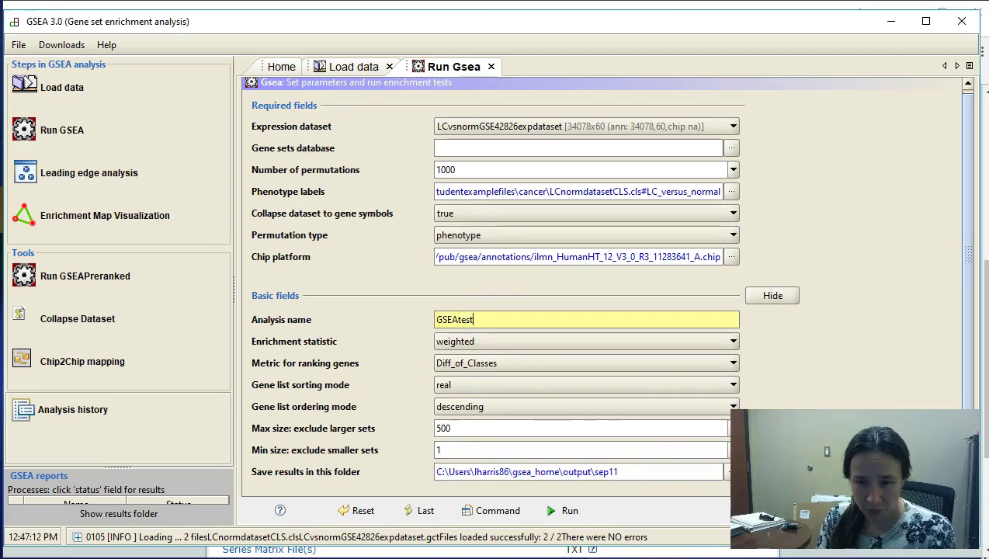
Set the results save folder to the Desktop
left_click(726, 471)
scroll(540, 287, "up", 3)
scroll(496, 295, "up", 2)
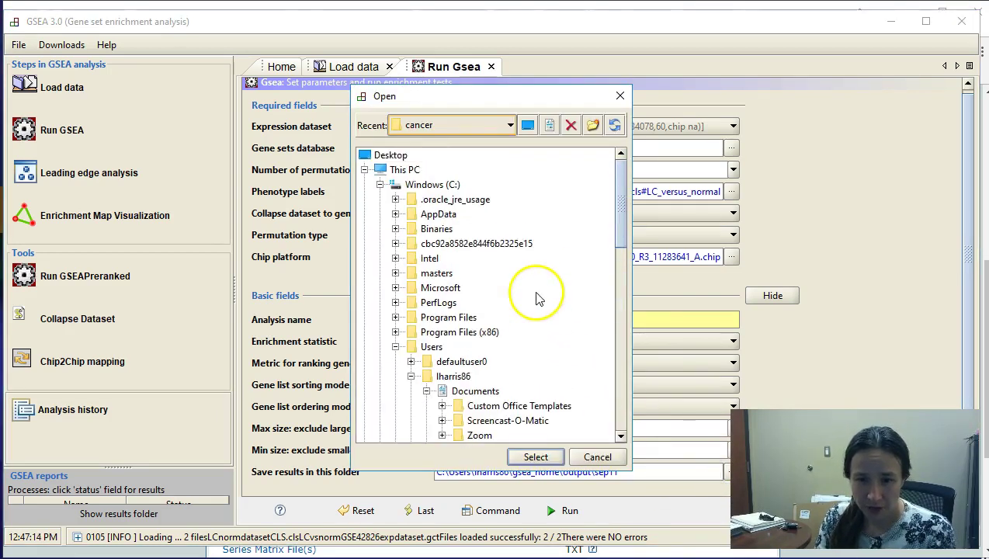
left_click(454, 376)
scroll(458, 372, "down", 2)
scroll(458, 349, "down", 1)
left_click(467, 317)
left_click(535, 457)
scroll(557, 380, "down", 1)
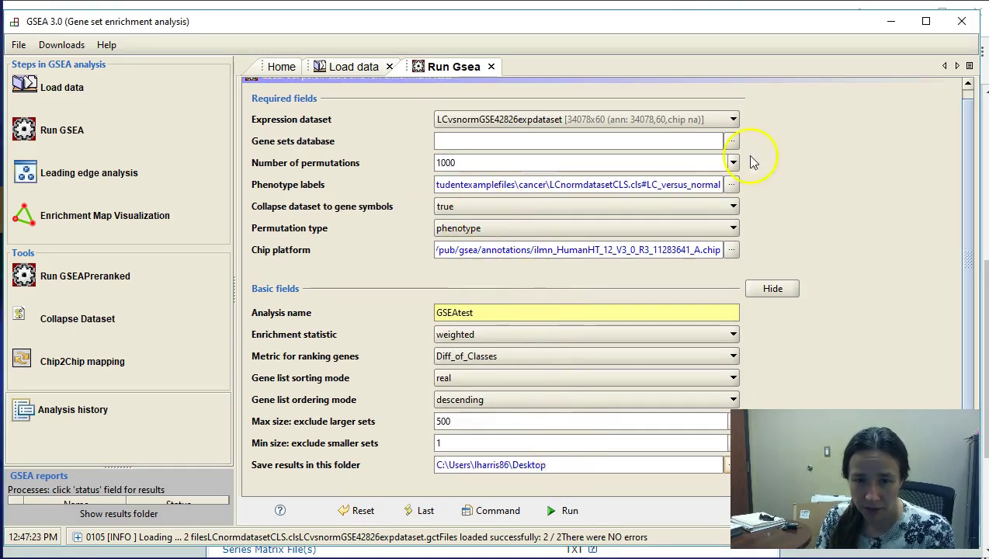
In the gene sets database chooser, pick c6.all.v6.0.symbols.gmt from the online gene matrix list
left_click(730, 143)
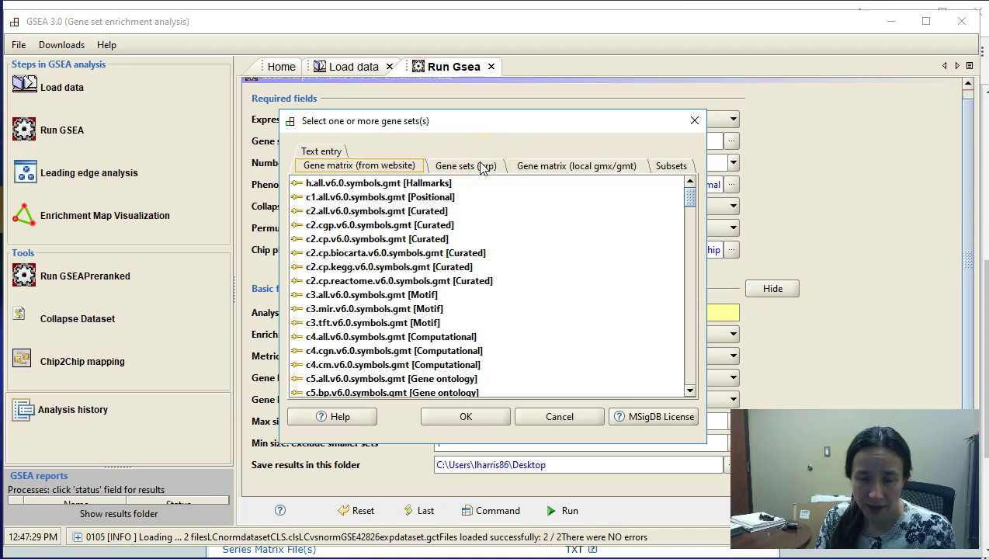
left_click(578, 165)
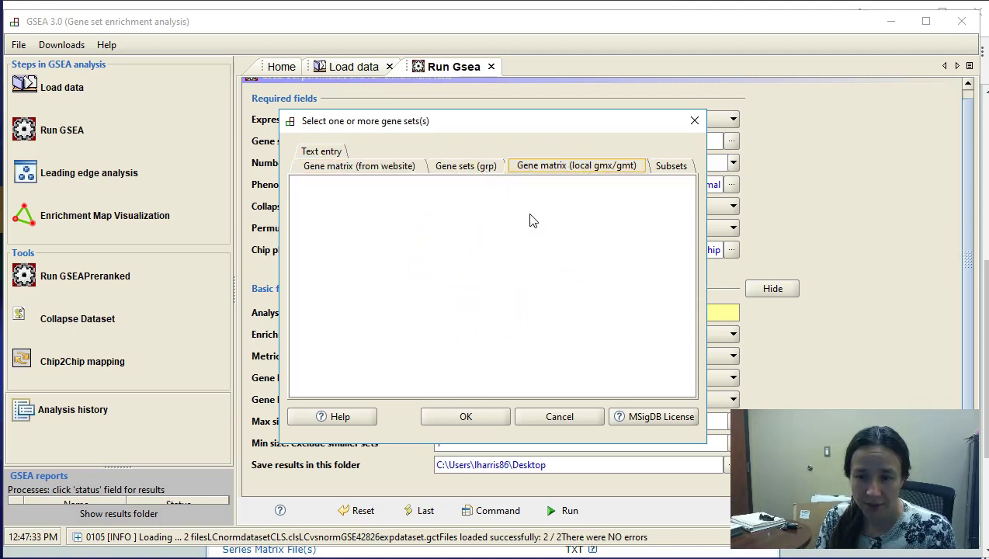
left_click(374, 168)
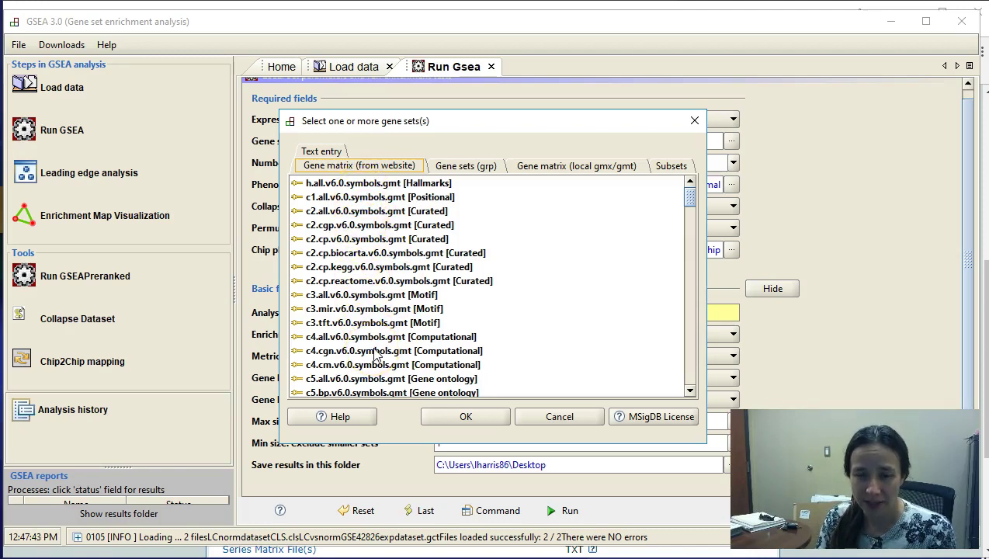
scroll(376, 354, "down", 2)
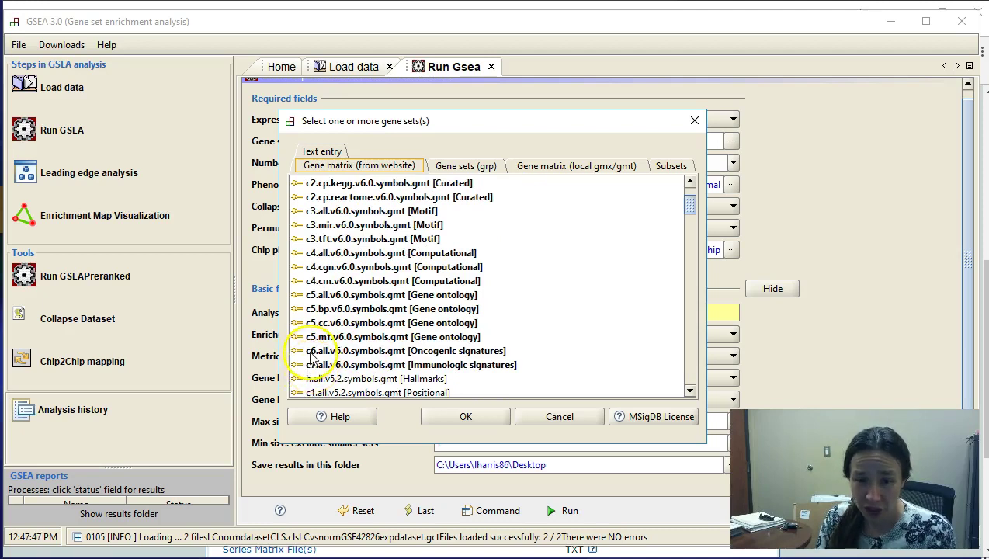
left_click(418, 353)
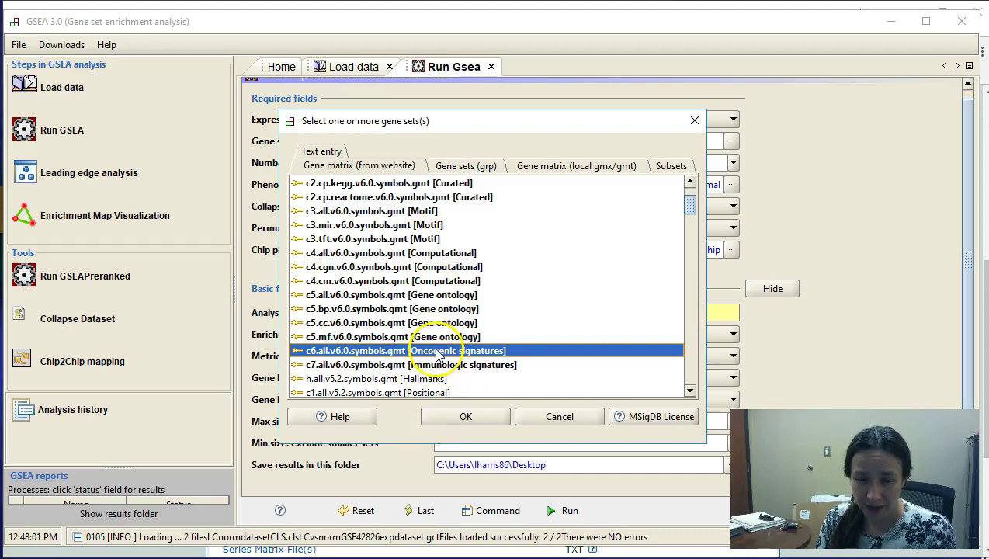
Confirm the c6 gene sets, run GSEAtest, and read its error 1005 about an empty collapsed dataset
left_click(464, 417)
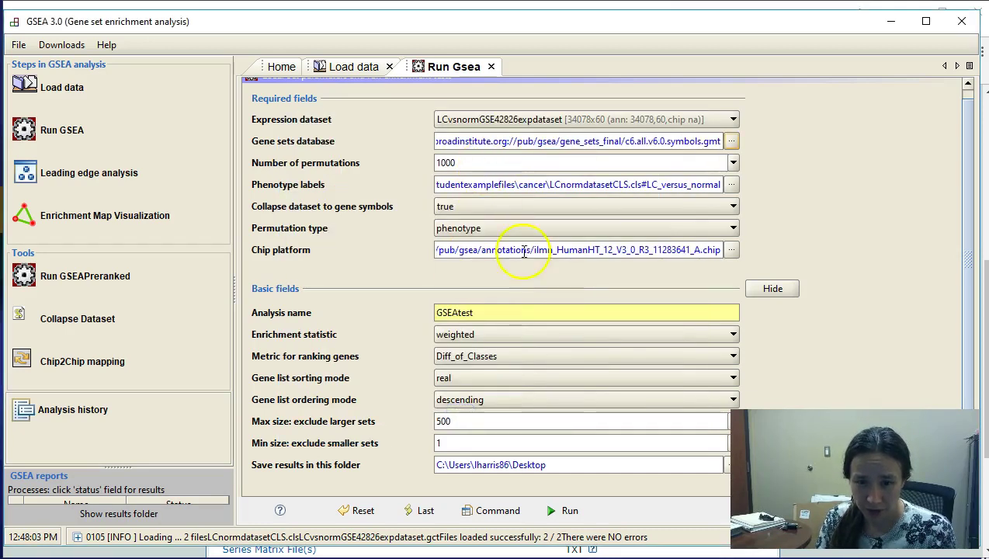
left_click(572, 511)
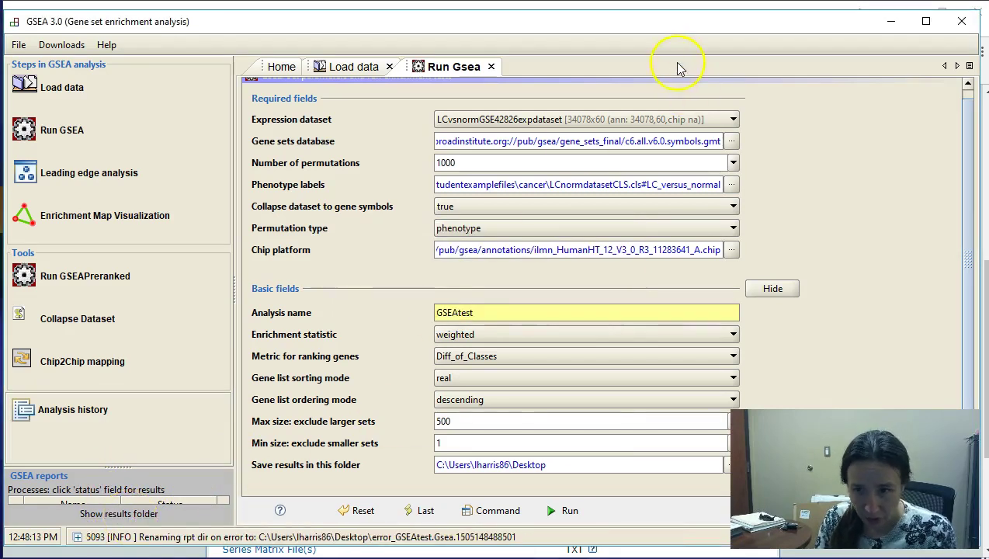
left_click_drag(674, 29, 676, 12)
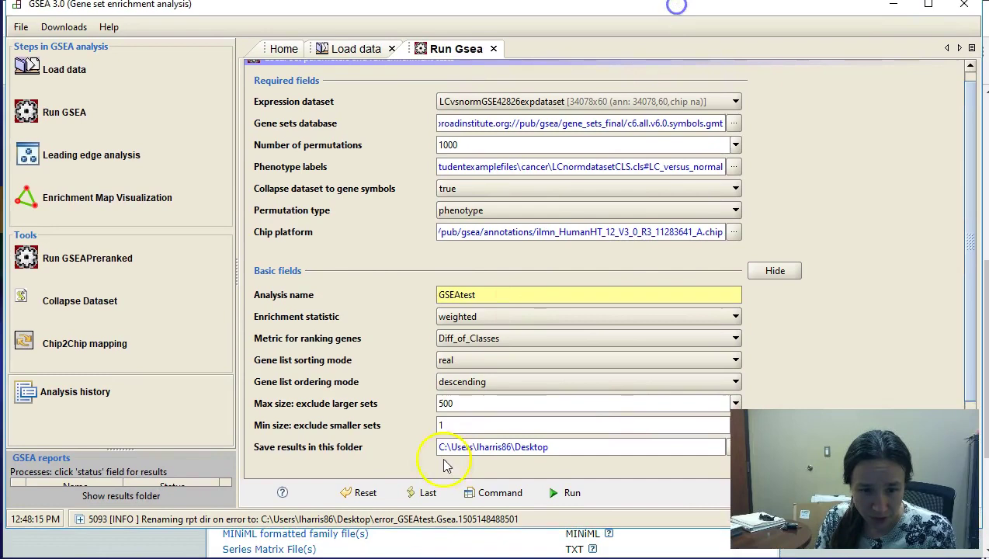
left_click_drag(426, 529, 426, 558)
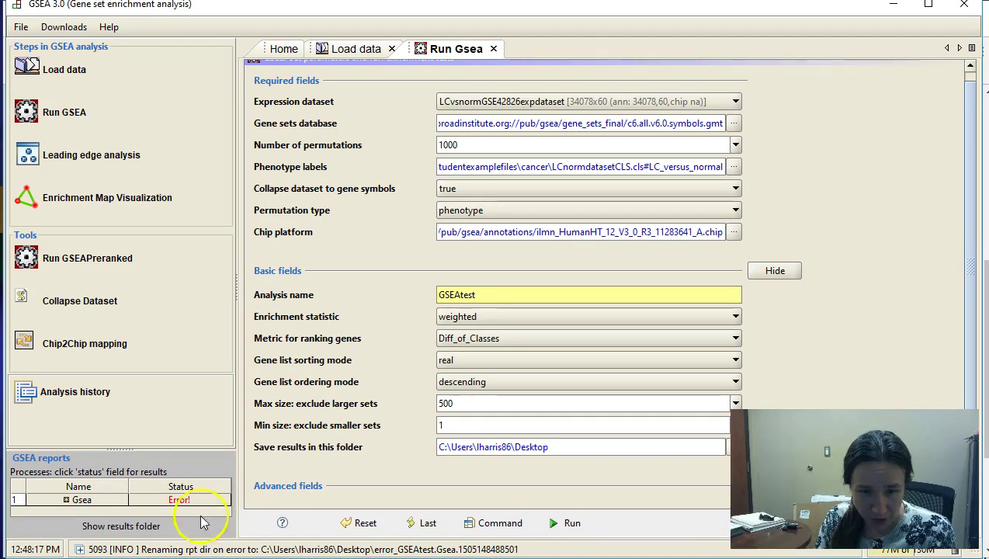
left_click(179, 501)
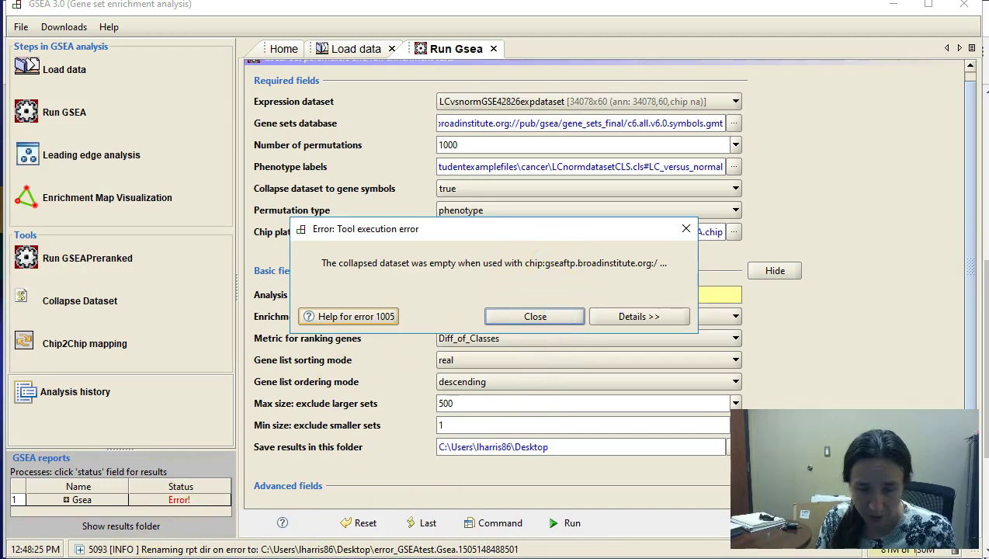
Switch the chip platform to Illumina_HumRef8_v1.chip, rerun, and read the repeated error 1005
left_click(533, 318)
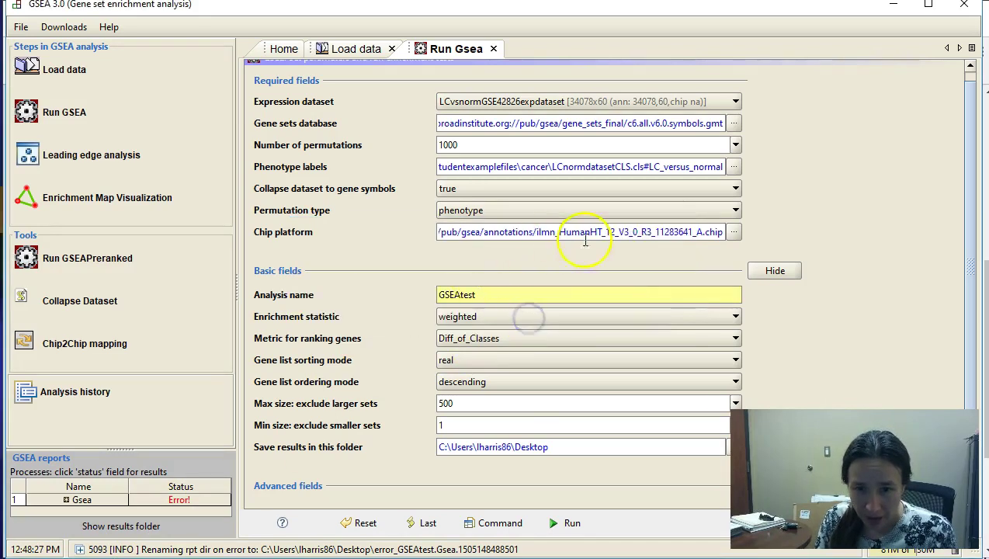
left_click(732, 232)
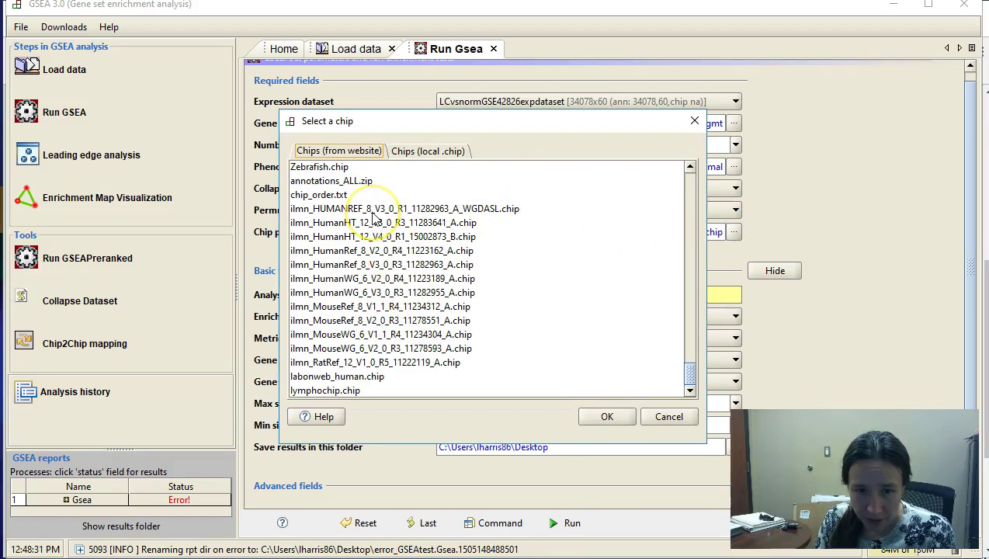
scroll(393, 265, "up", 3)
scroll(394, 265, "up", 4)
scroll(393, 265, "up", 8)
scroll(394, 265, "up", 5)
scroll(394, 265, "up", 2)
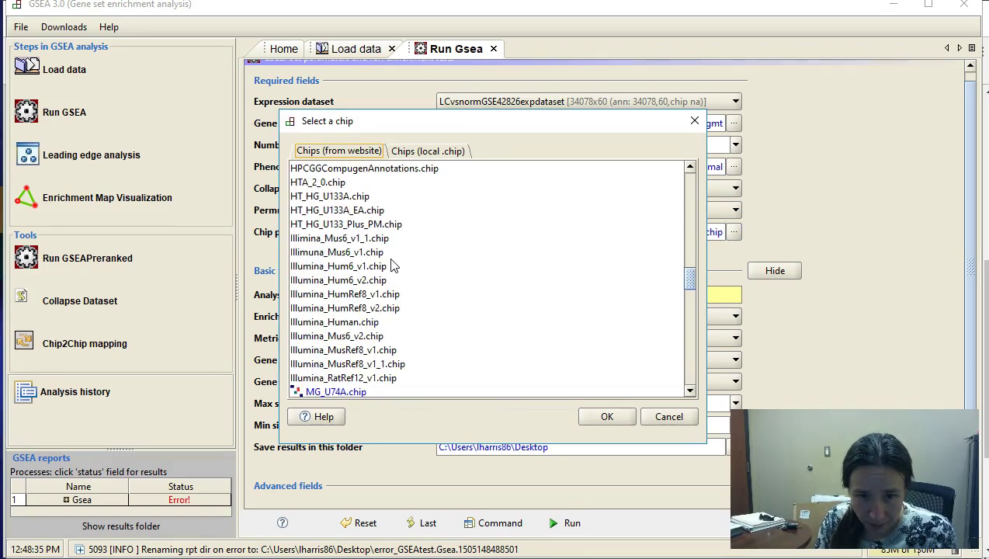
left_click(371, 297)
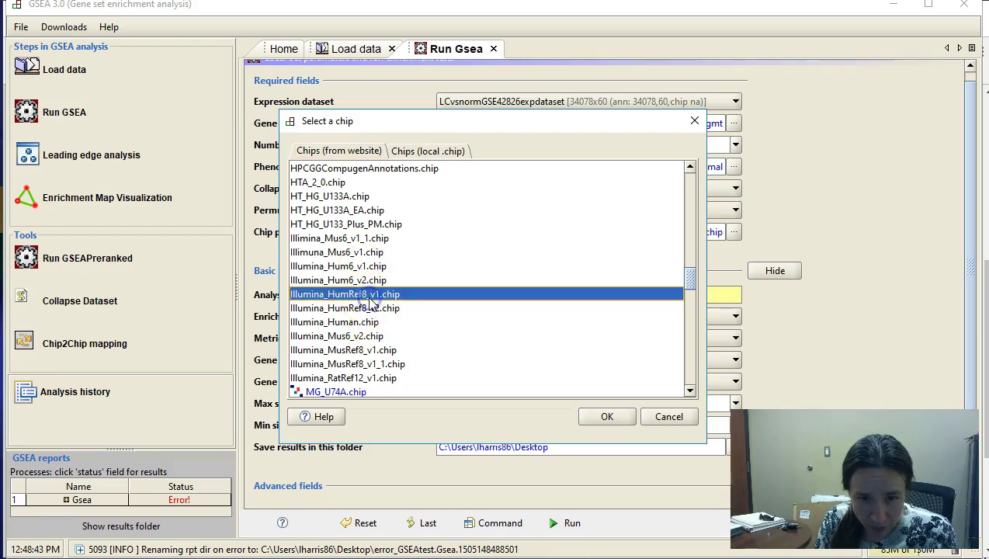
left_click(621, 417)
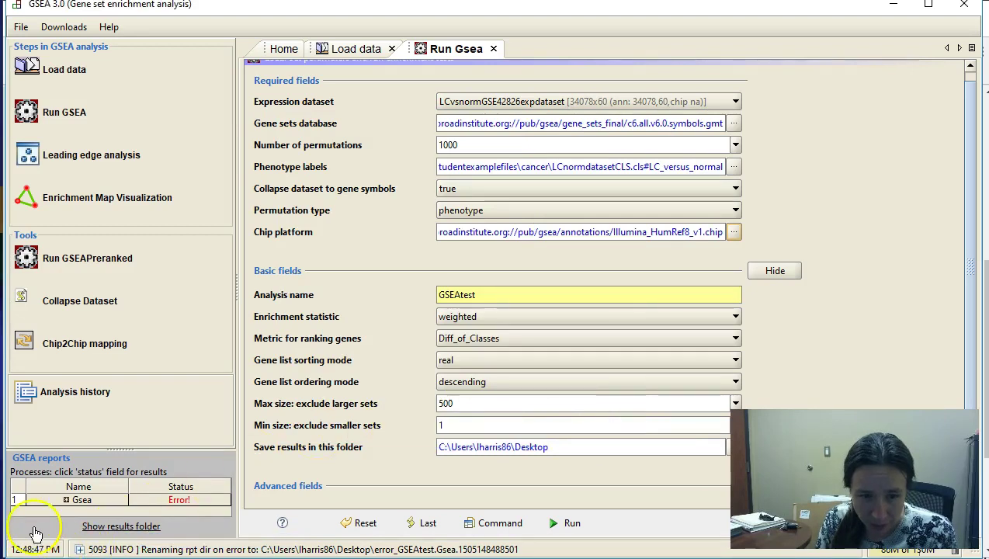
left_click(575, 528)
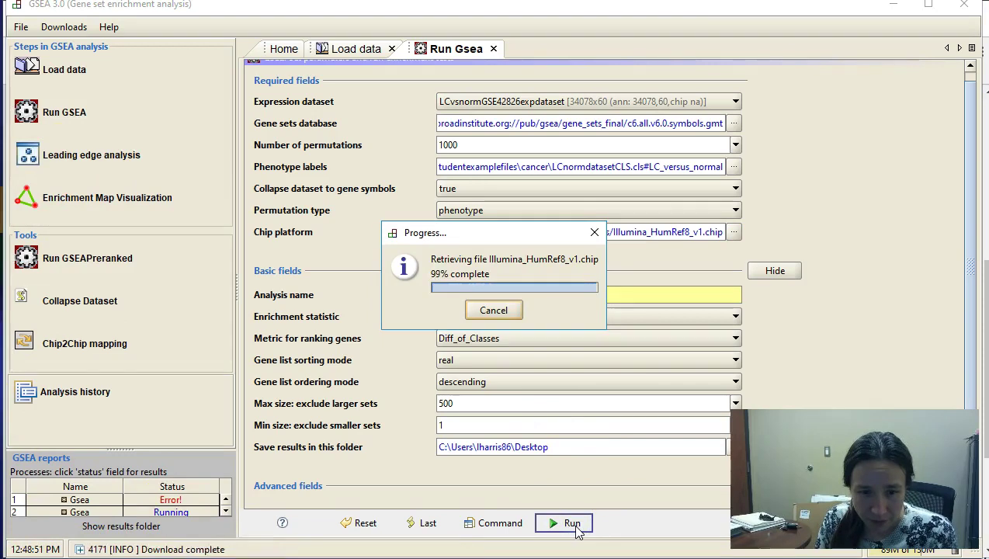
left_click(164, 513)
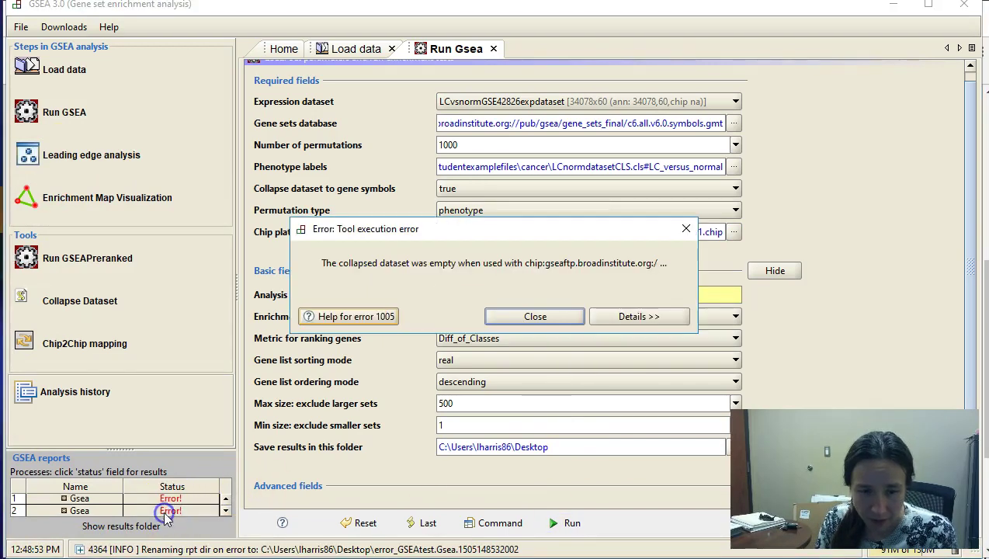
Dismiss the second error 1005 message
left_click(535, 315)
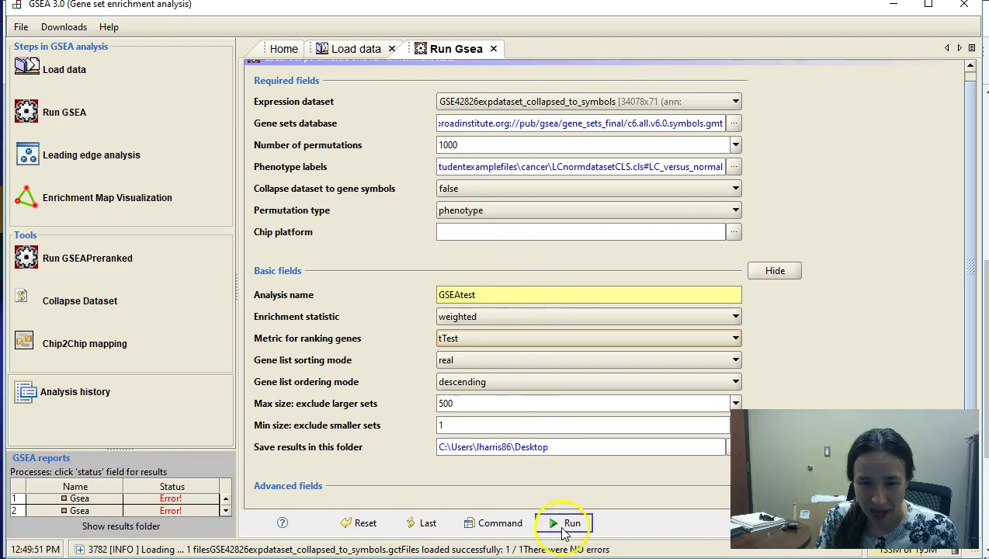
Run GSEAtest on the symbol-collapsed dataset and watch the job reach Success
left_click(565, 525)
left_click(224, 510)
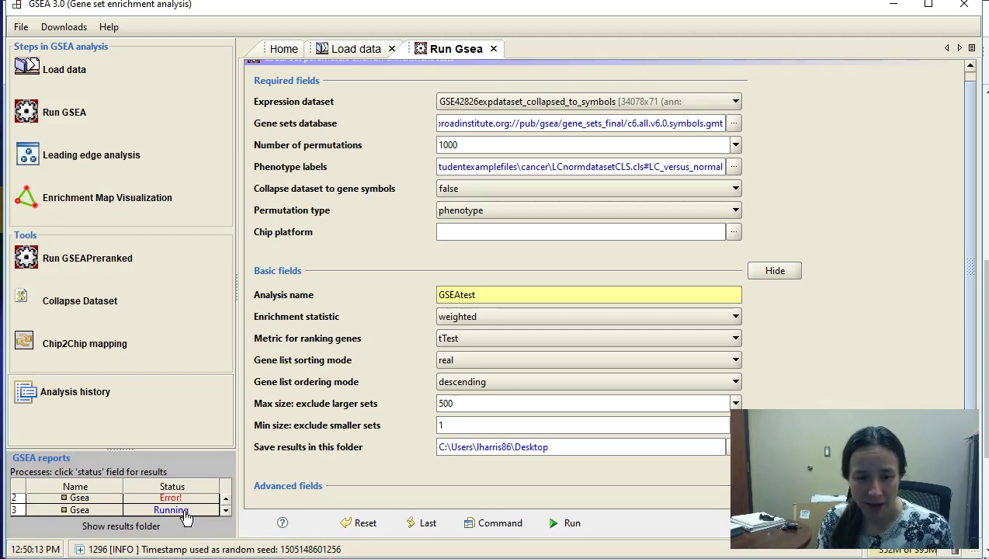
left_click(145, 516)
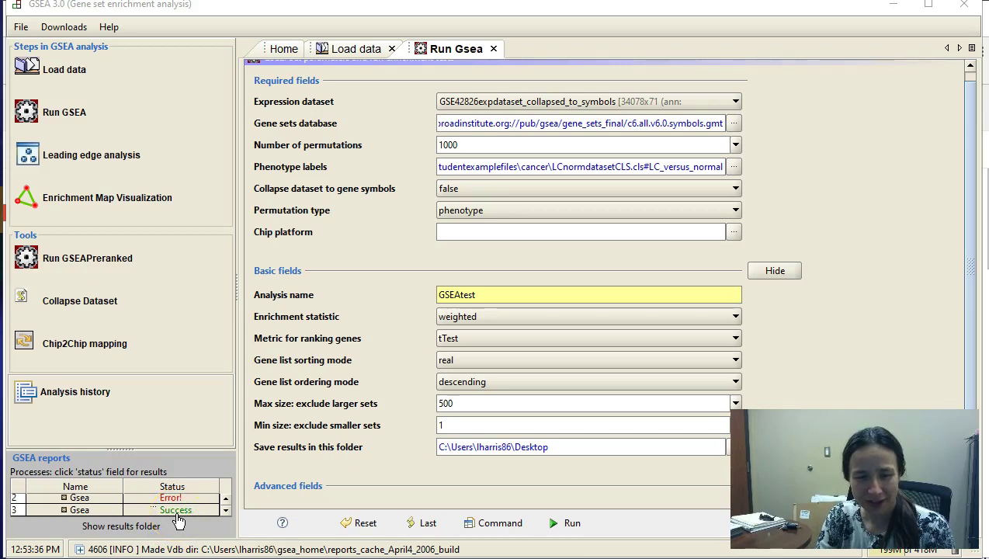
Open the successful run's index.html report and its phenotype 0 enrichment results table
left_click(176, 513)
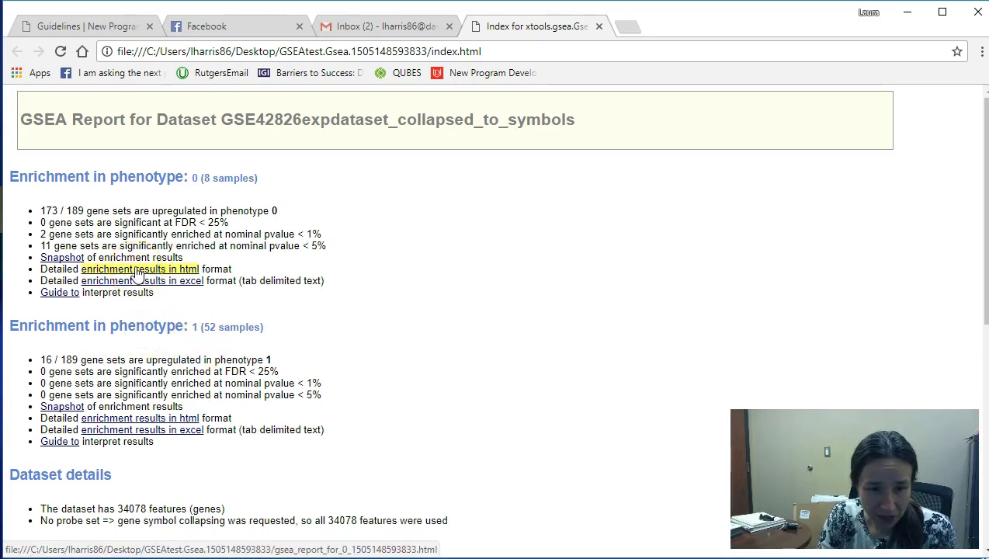
left_click(138, 272)
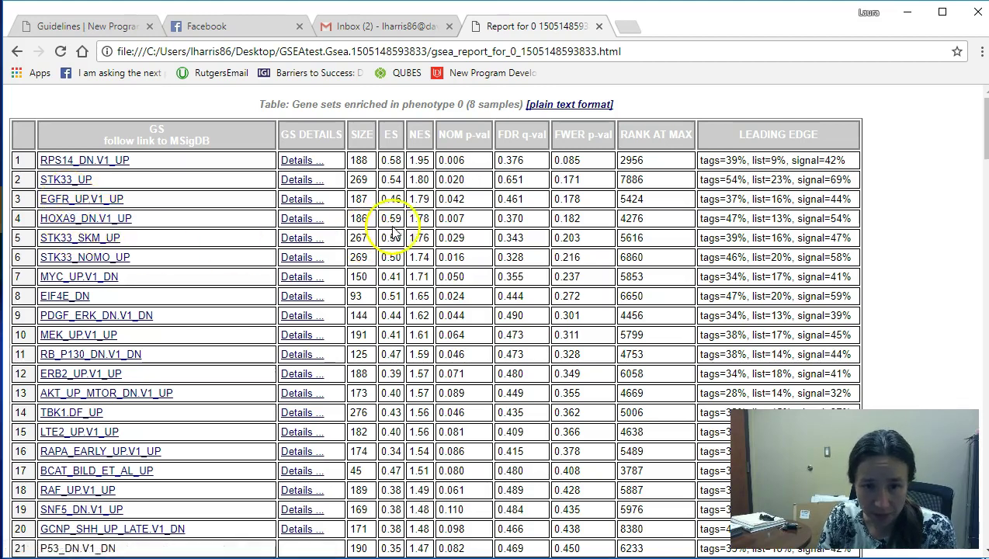
triple_click(419, 161)
left_click(419, 172)
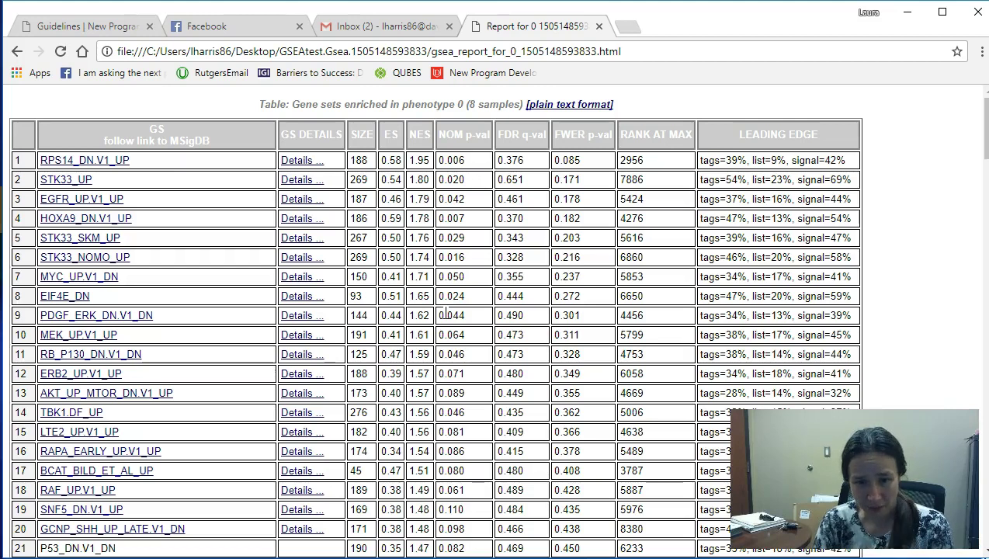
left_click_drag(470, 375, 145, 385)
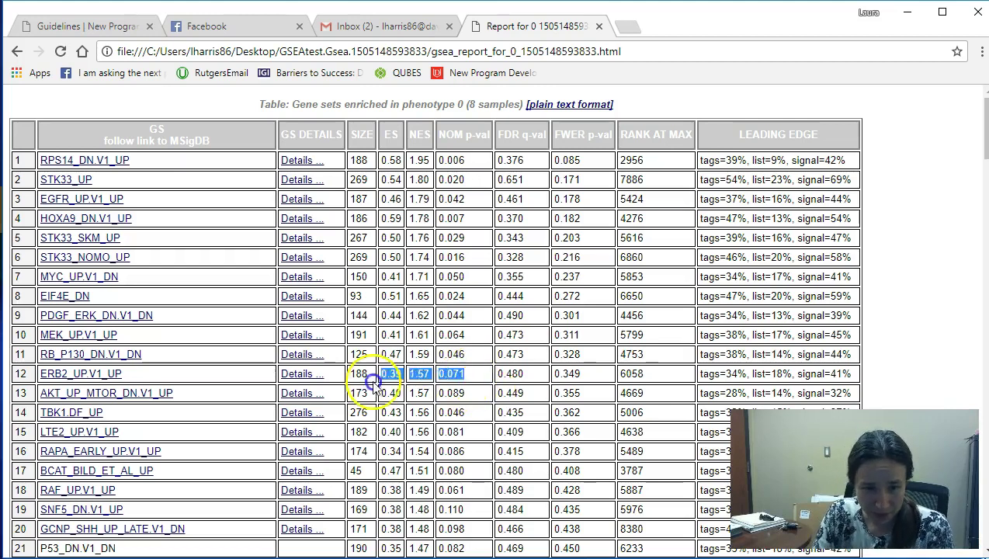
left_click(452, 375)
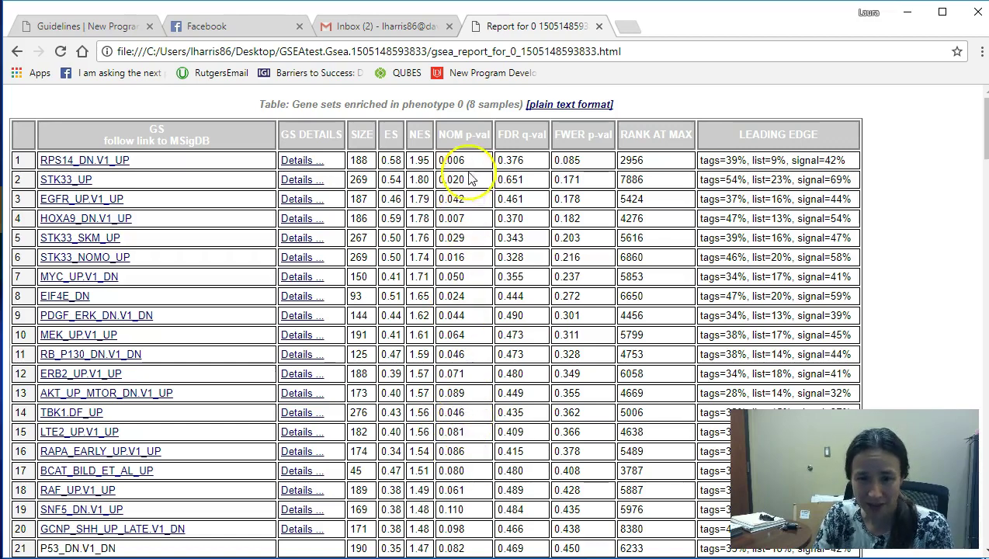
scroll(420, 278, "down", 3)
scroll(419, 278, "down", 3)
scroll(419, 278, "down", 3)
scroll(435, 268, "up", 8)
scroll(444, 259, "up", 1)
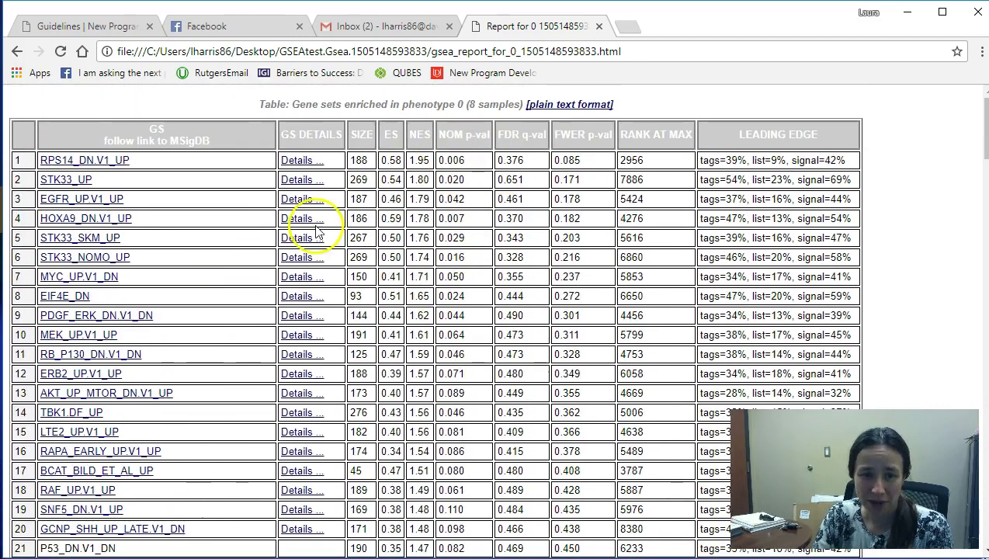
Review the RPS14_DN.V1_UP enrichment plot and gene table, then minimize Chrome
left_click(294, 160)
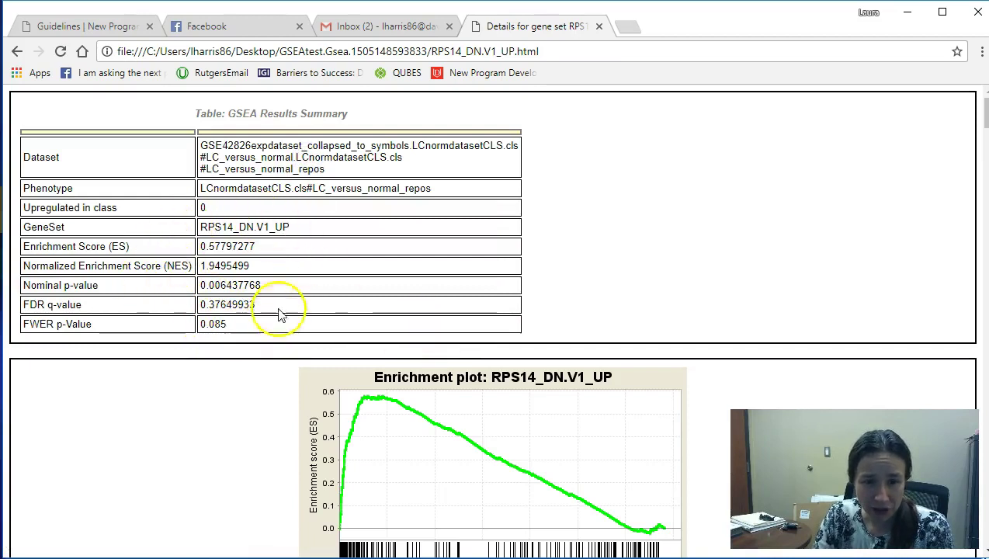
scroll(504, 318, "down", 3)
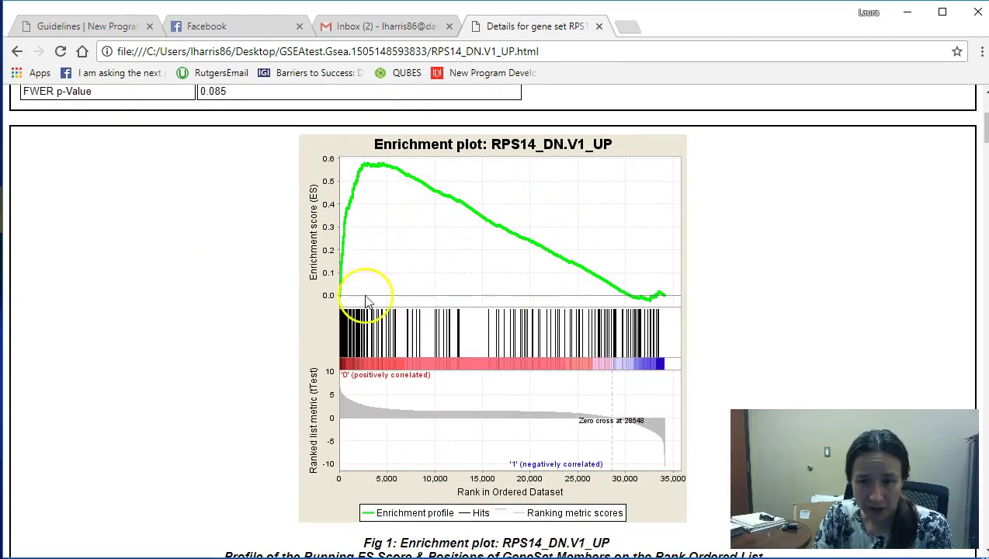
scroll(554, 266, "down", 1)
scroll(554, 267, "down", 4)
scroll(547, 265, "down", 1)
scroll(225, 288, "down", 1)
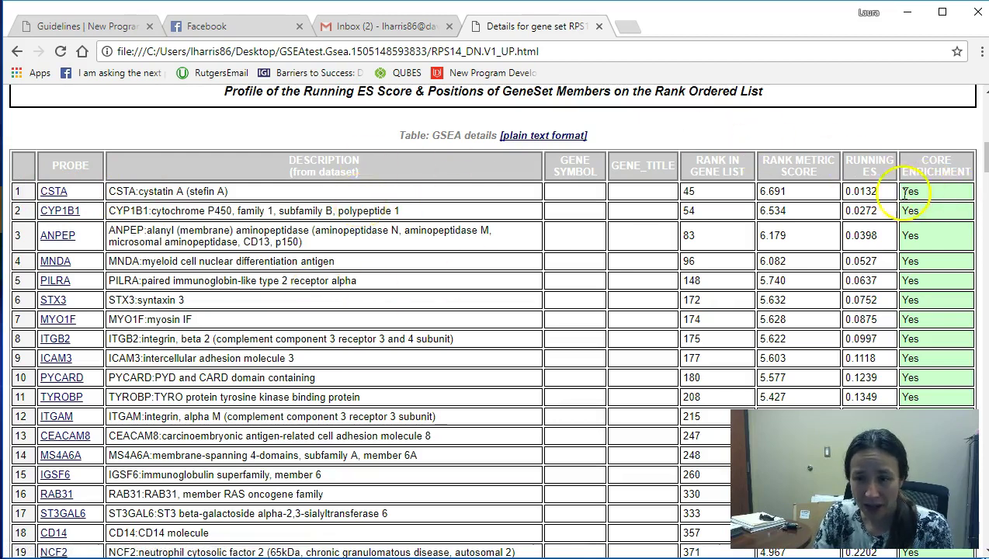
scroll(472, 186, "up", 3)
scroll(472, 187, "up", 3)
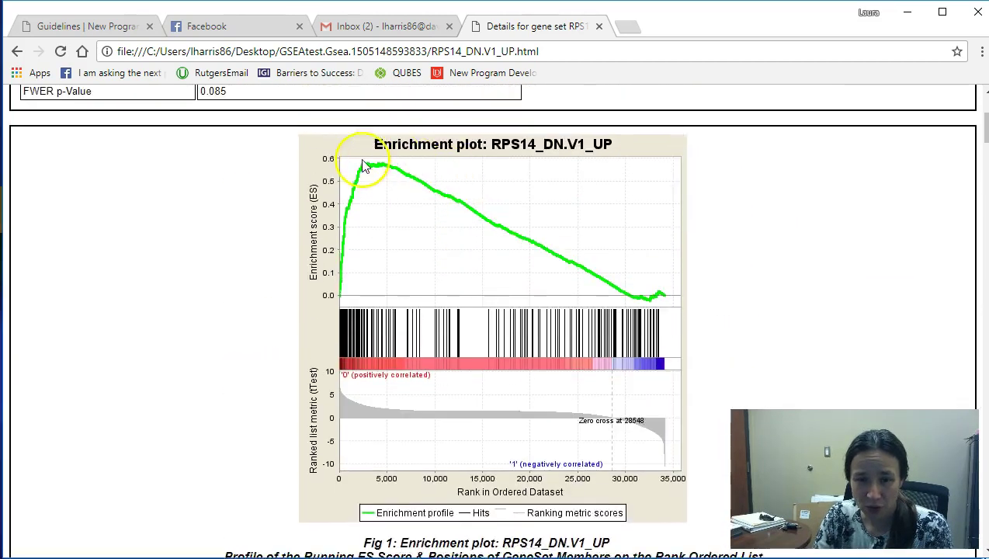
scroll(388, 170, "down", 4)
scroll(927, 288, "down", 4)
scroll(934, 200, "down", 3)
scroll(934, 199, "down", 6)
scroll(928, 203, "down", 3)
scroll(928, 203, "down", 3)
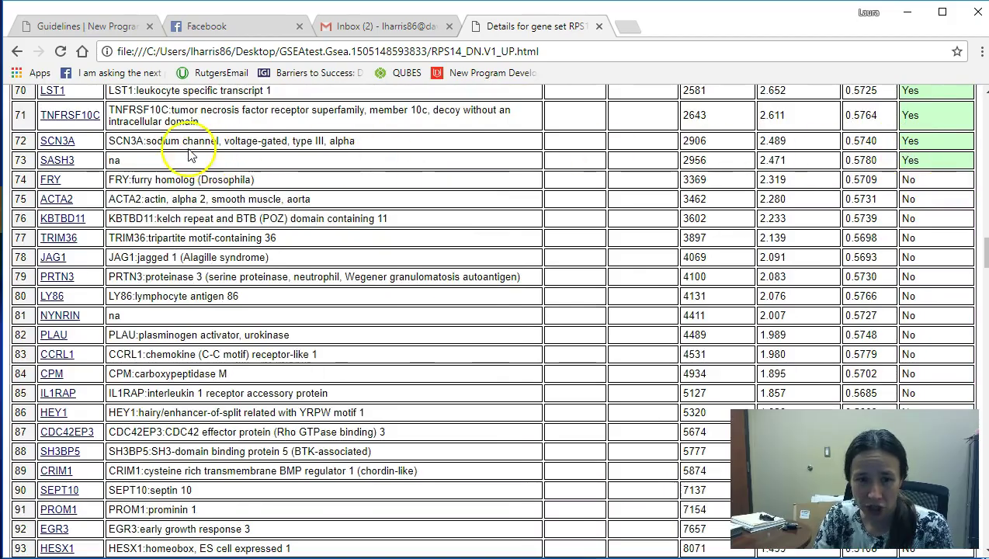
scroll(177, 153, "up", 1)
scroll(177, 152, "up", 7)
scroll(177, 153, "up", 7)
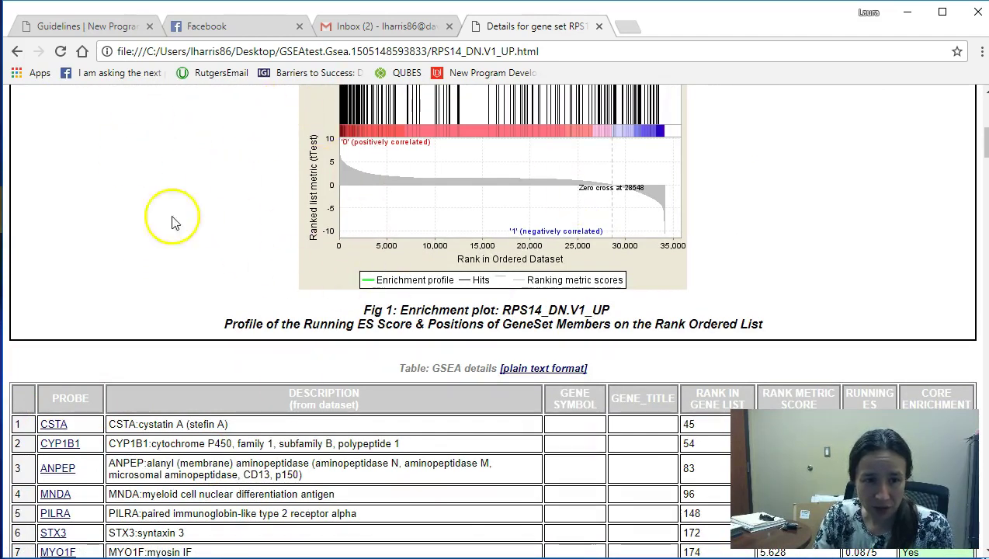
left_click(907, 11)
Minimize GSEA and open index.html from the GSEAtest results folder
left_click(894, 8)
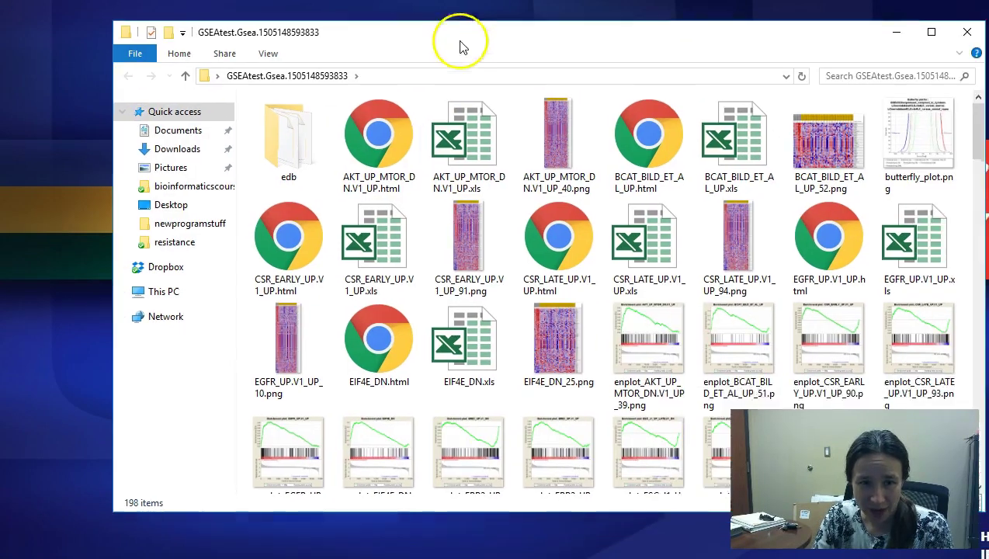
left_click_drag(536, 77, 412, 36)
scroll(448, 314, "down", 3)
scroll(448, 315, "down", 6)
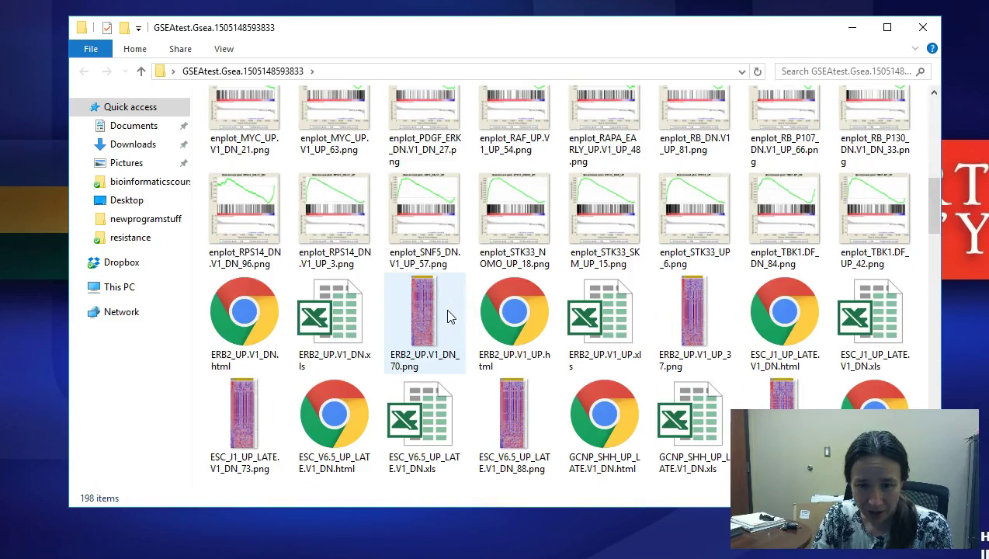
scroll(449, 315, "down", 4)
scroll(446, 319, "down", 3)
scroll(434, 326, "down", 5)
double_click(693, 332)
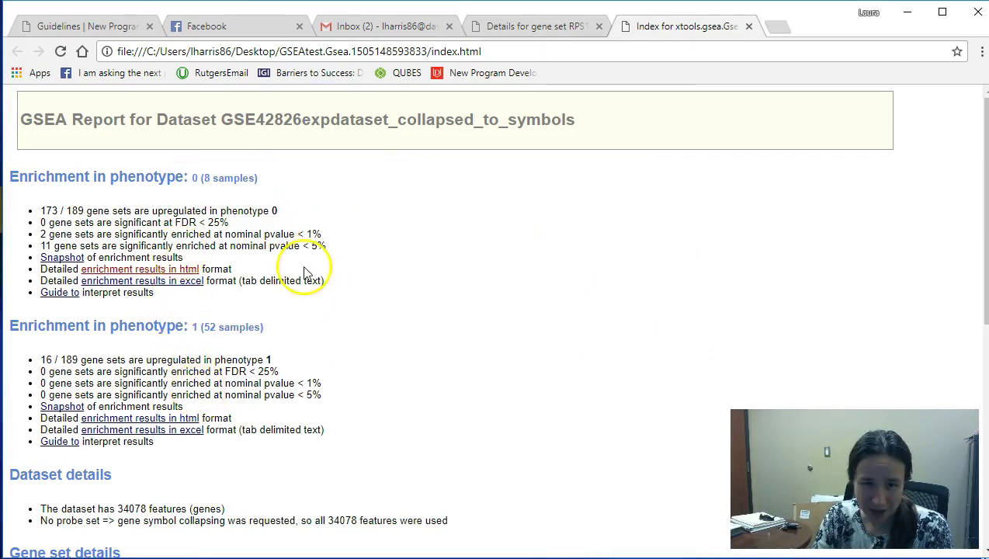
Close both report pages, minimize Chrome, and close the results folder window
left_click(747, 27)
left_click(598, 26)
left_click(906, 12)
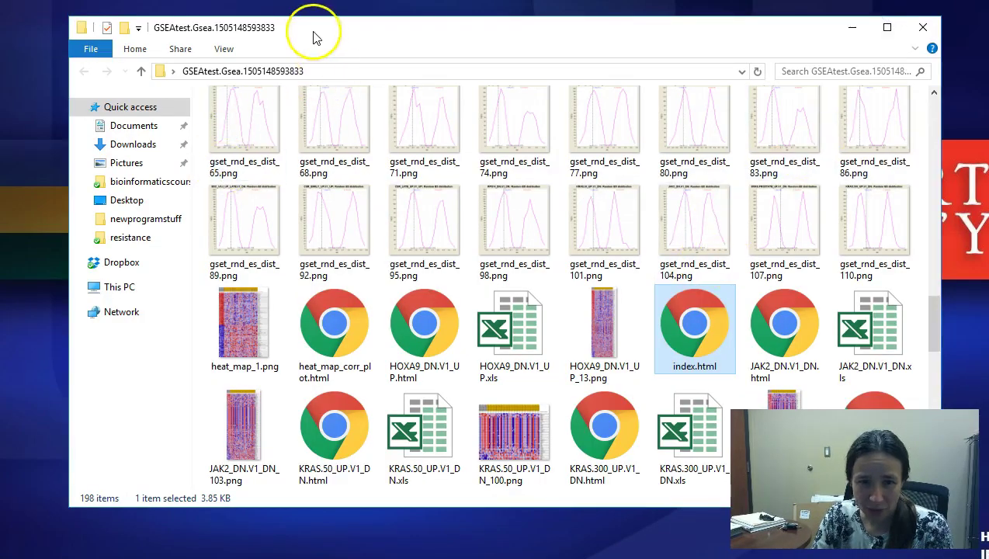
left_click(923, 27)
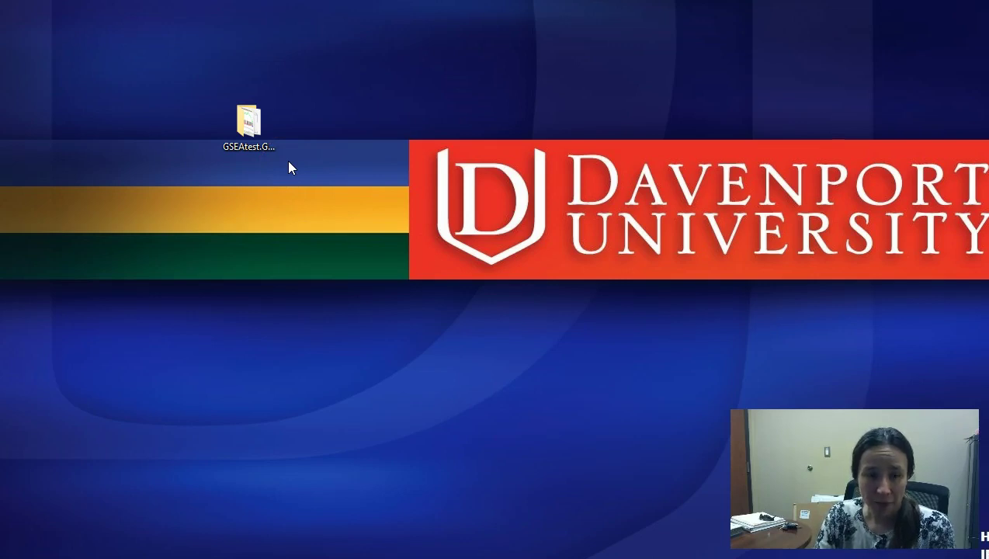
Paste the GSE29295 series matrix text file onto the desktop below the results folder
left_click(260, 137)
left_click(46, 411)
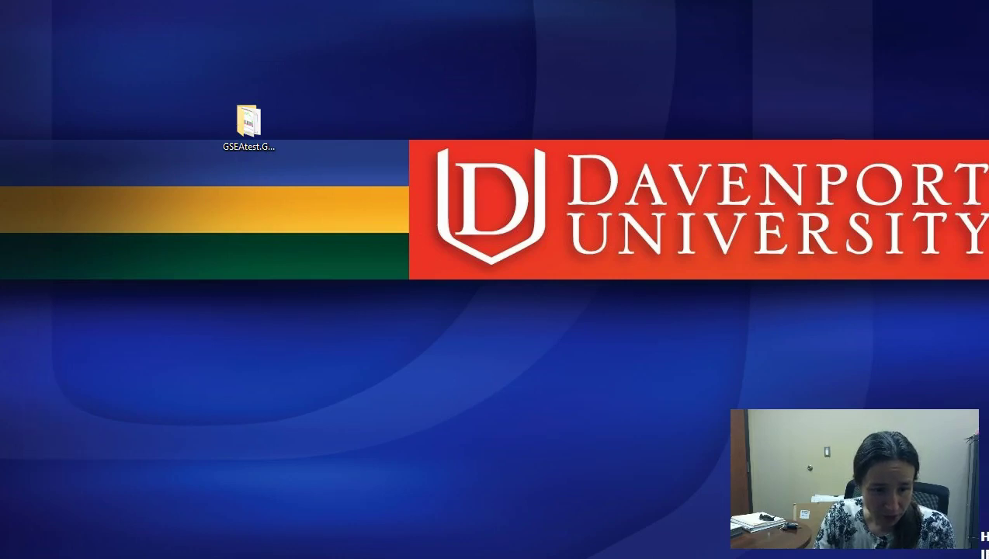
key("ctrl+v")
left_click_drag(87, 442, 180, 321)
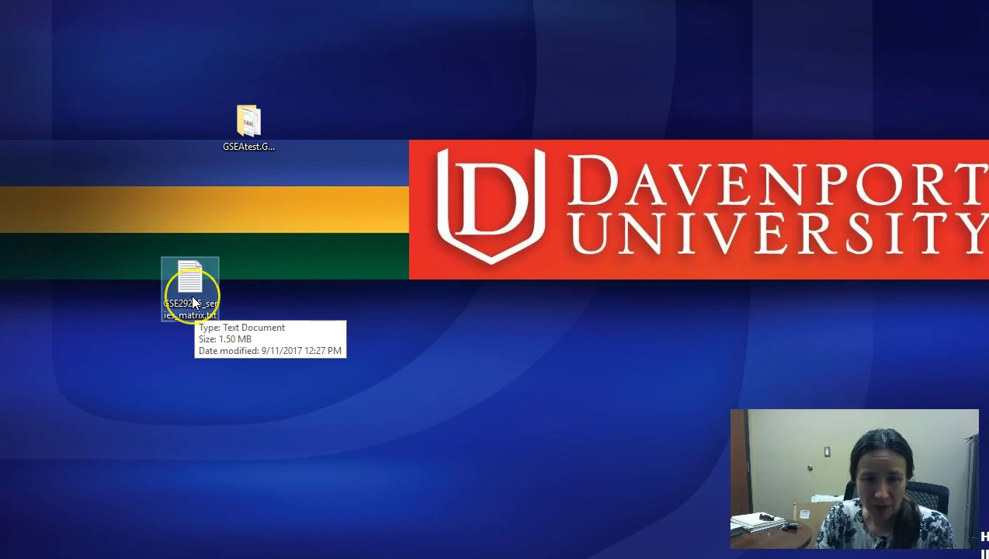
Rename the text file to GSE29295.gct, accepting the extension change
right_click(192, 301)
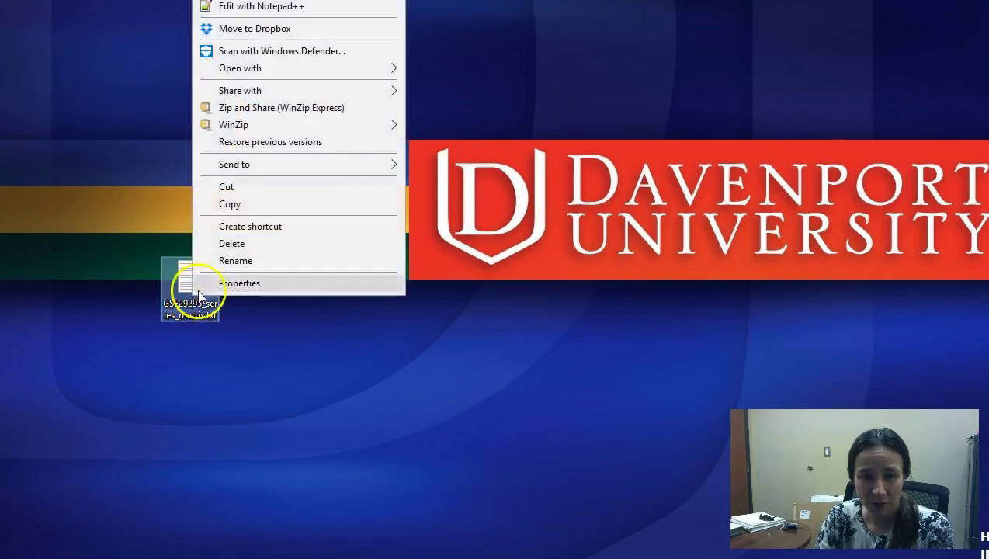
left_click(219, 260)
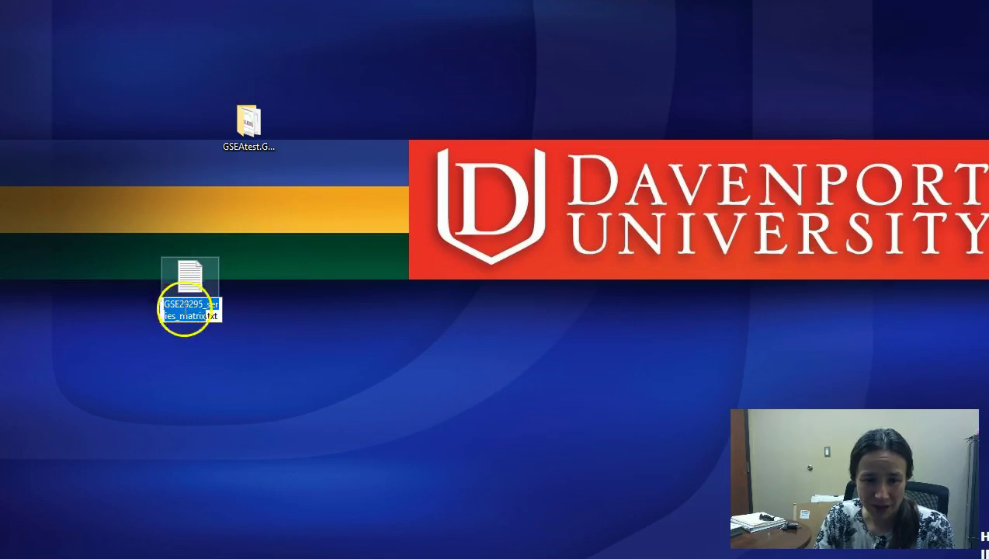
key("Right")
key("BackSpace")
key("BackSpace")
key("BackSpace")
key("BackSpace")
key("BackSpace")
key("BackSpace")
key("BackSpace")
key("BackSpace")
key("BackSpace")
key("Right")
key("Right")
key("Right")
key("BackSpace")
key("BackSpace")
key("BackSpace")
type("gct")
left_click(228, 449)
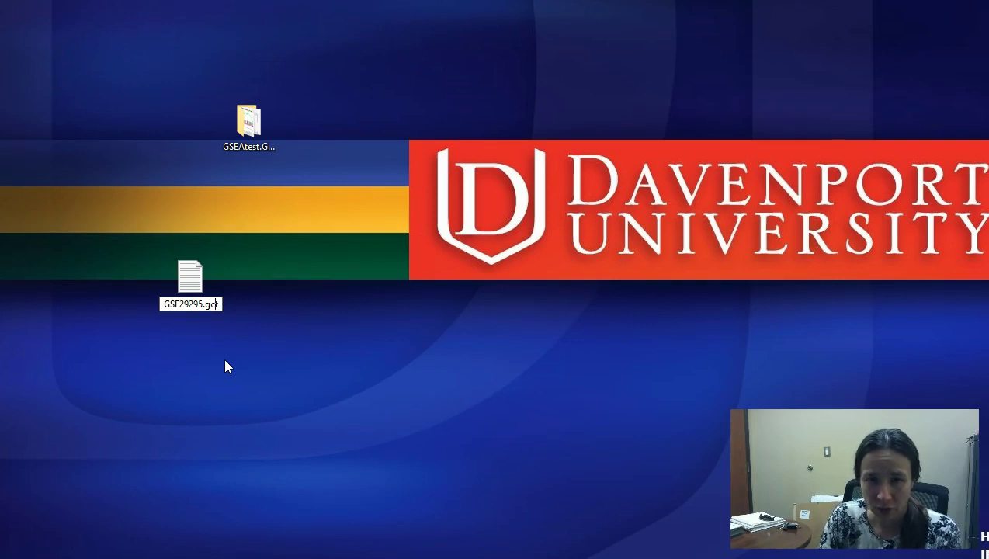
key("Return")
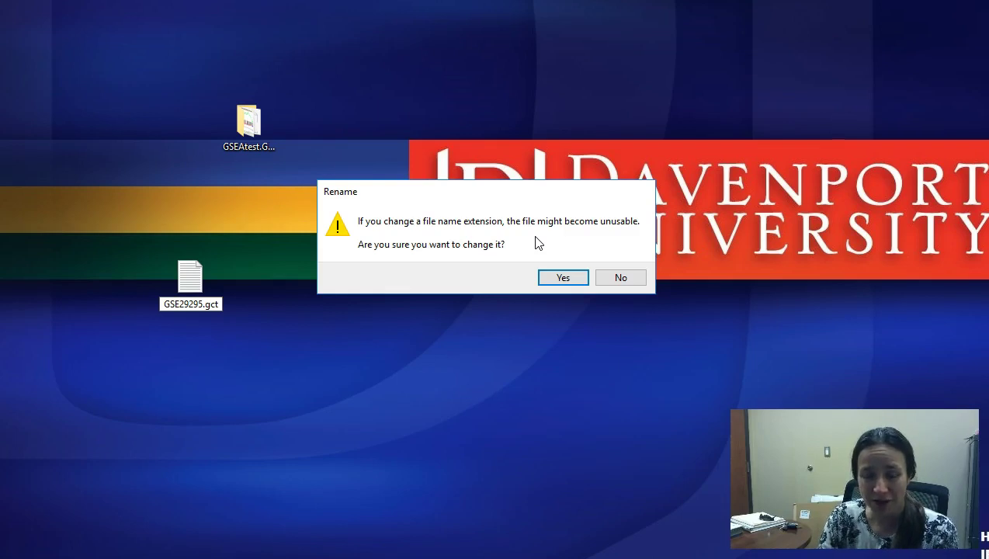
left_click(559, 282)
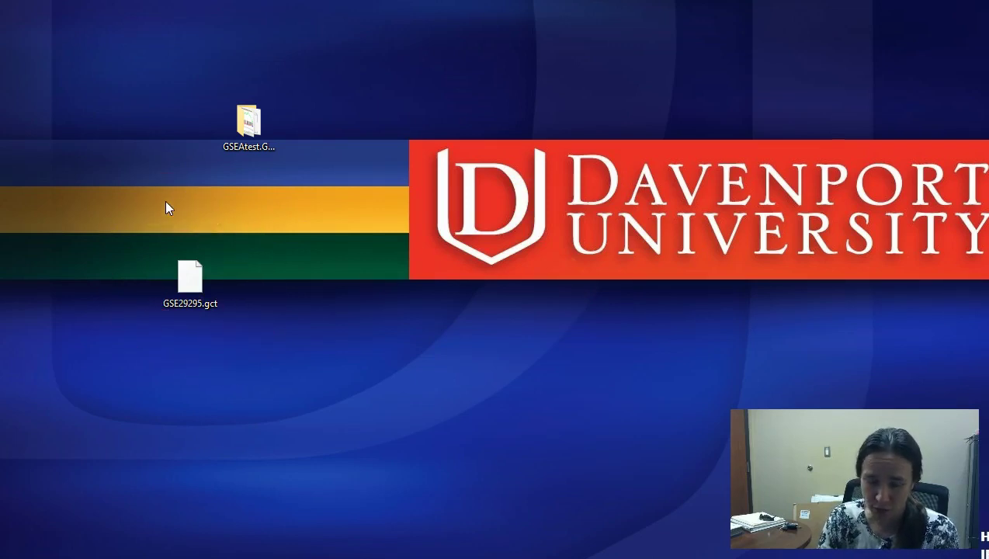
left_click(179, 227)
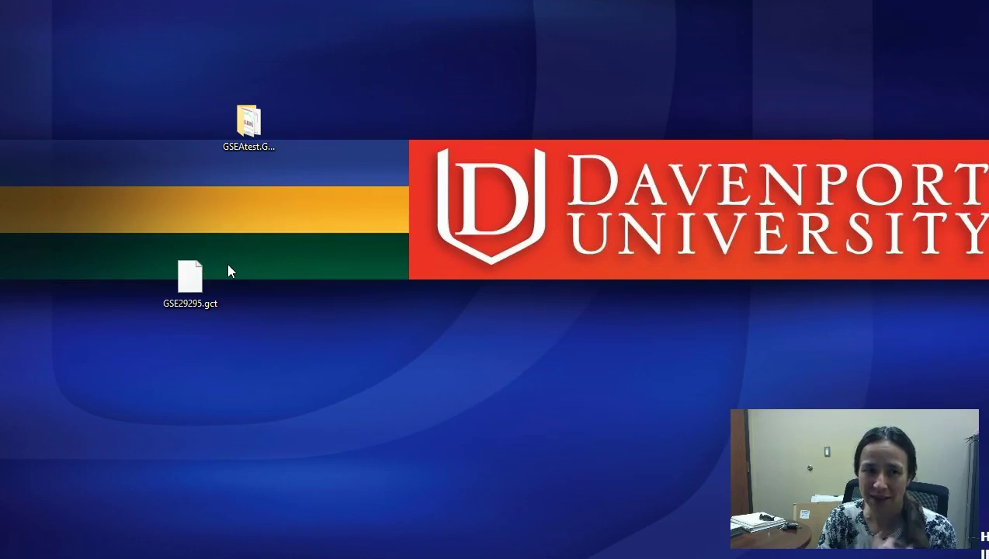
left_click(166, 219)
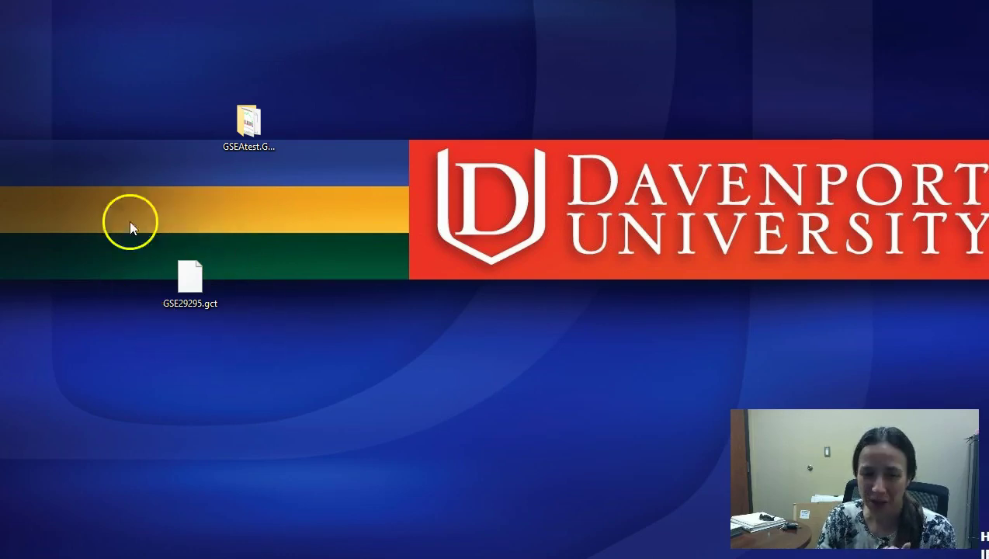